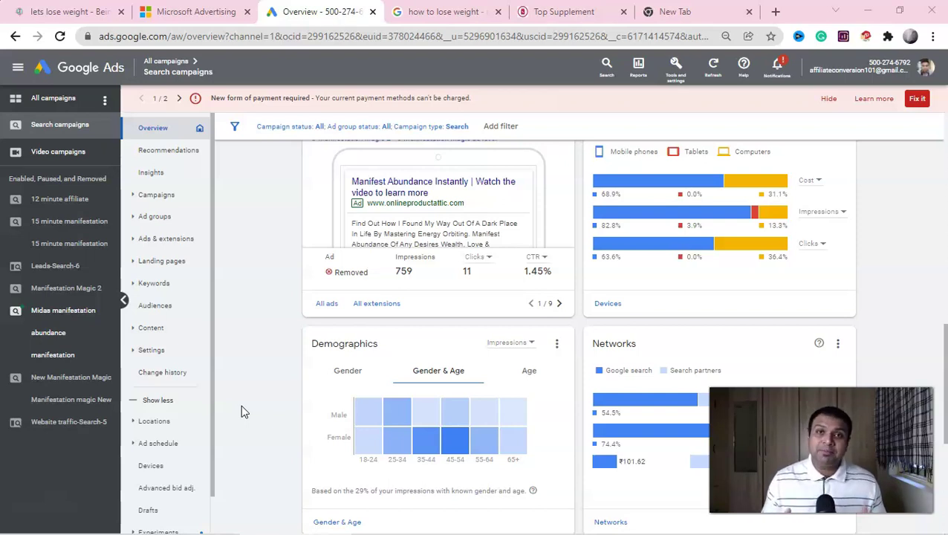
Switch to the Google results for 'how to lose weight', topped by weight-loss ads
{"action": "left_click", "coordinate": [421, 12]}
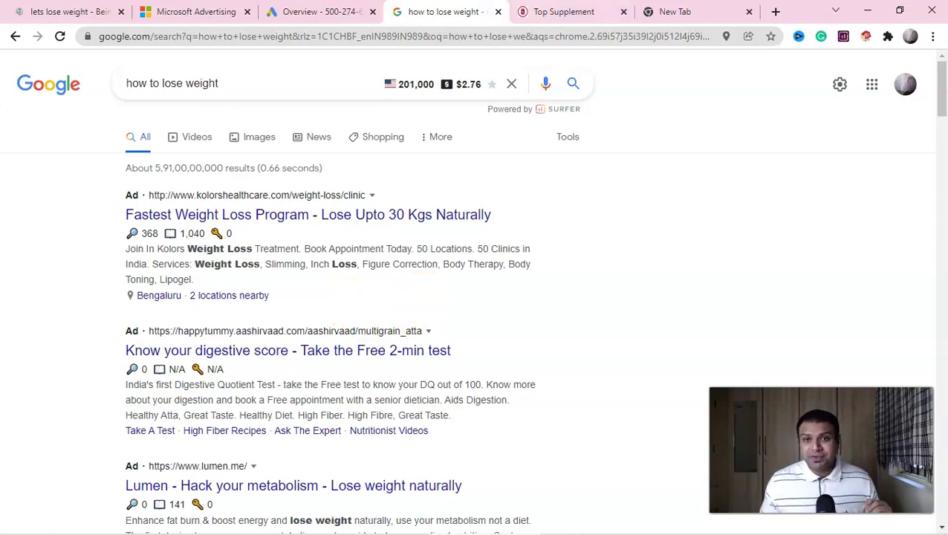
Read the Java Burn vs Java Bolt review down to The Bottom Line, then return to Google Ads
{"action": "key", "text": "ctrl+Tab"}
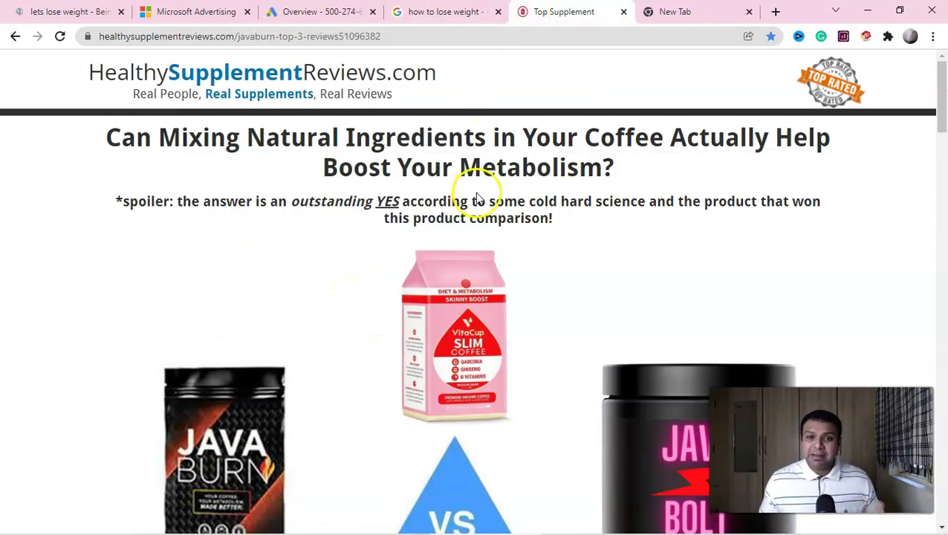
{"action": "scroll", "coordinate": [478, 199], "scroll_direction": "down", "scroll_amount": 5}
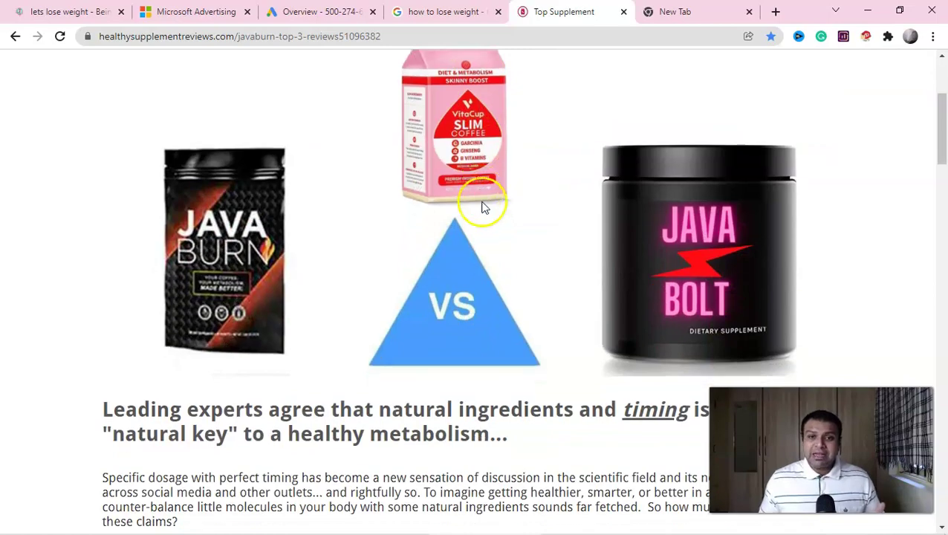
{"action": "scroll", "coordinate": [483, 198], "scroll_direction": "down", "scroll_amount": 7}
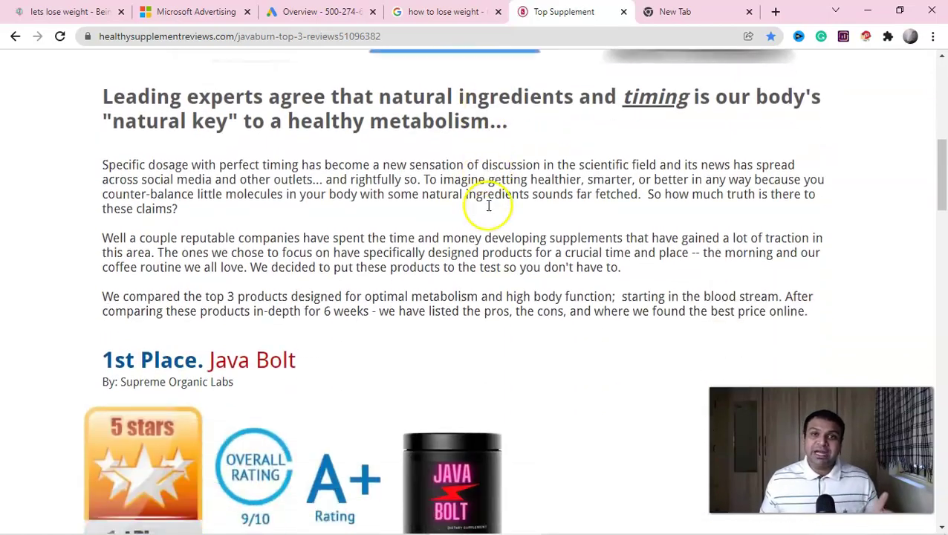
{"action": "scroll", "coordinate": [491, 220], "scroll_direction": "down", "scroll_amount": 9}
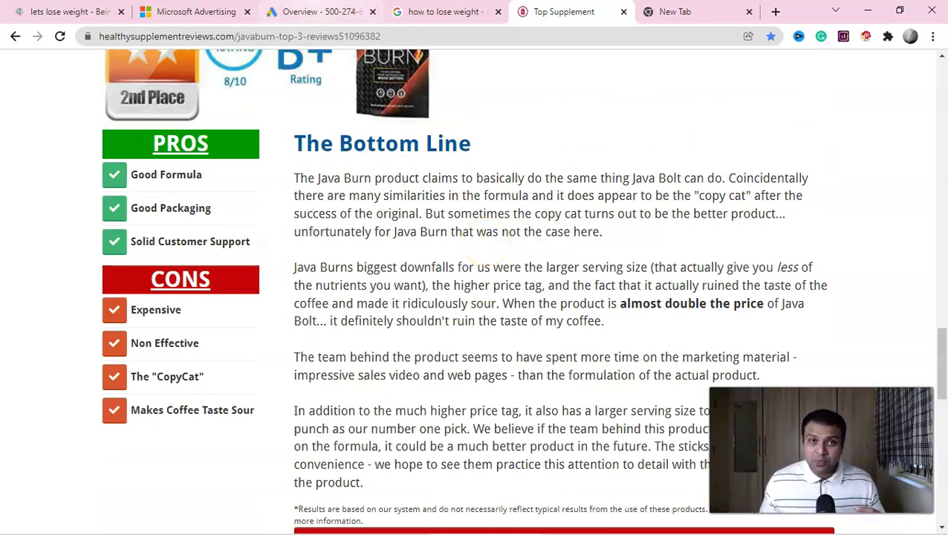
{"action": "left_click", "coordinate": [320, 12]}
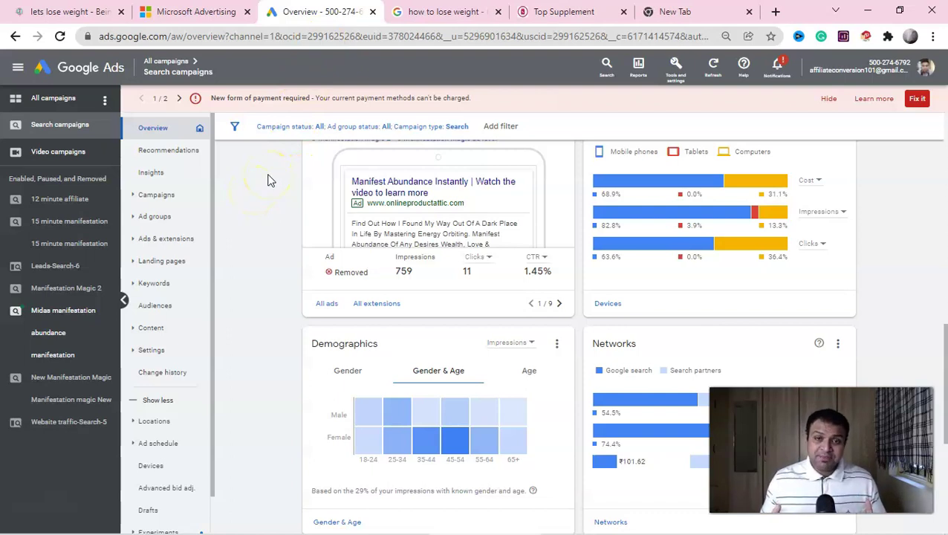
Switch to the Affiliate Conversion YouTube channel's Videos page
{"action": "left_click", "coordinate": [453, 12]}
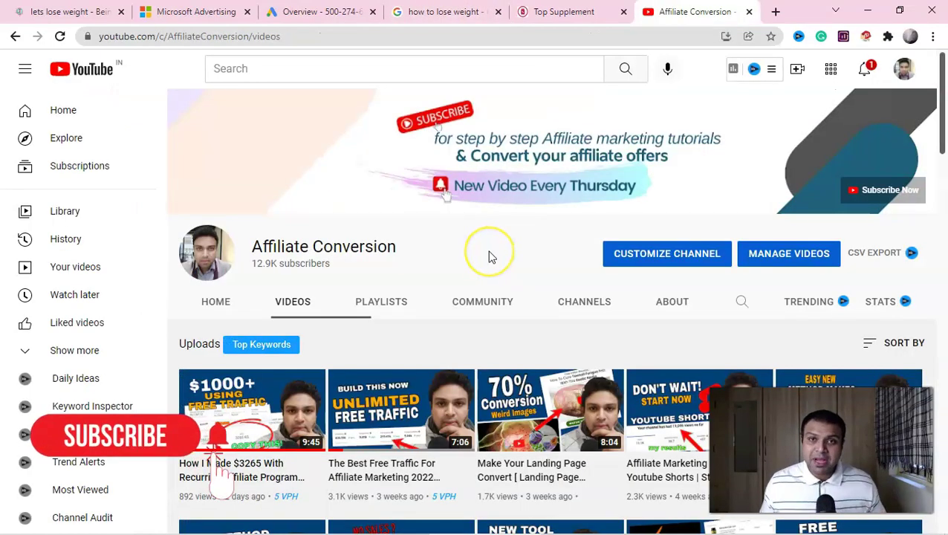
Scroll the channel's uploads back to year-old videos like 'How to build a free landing page'
{"action": "scroll", "coordinate": [484, 255], "scroll_direction": "down", "scroll_amount": 2}
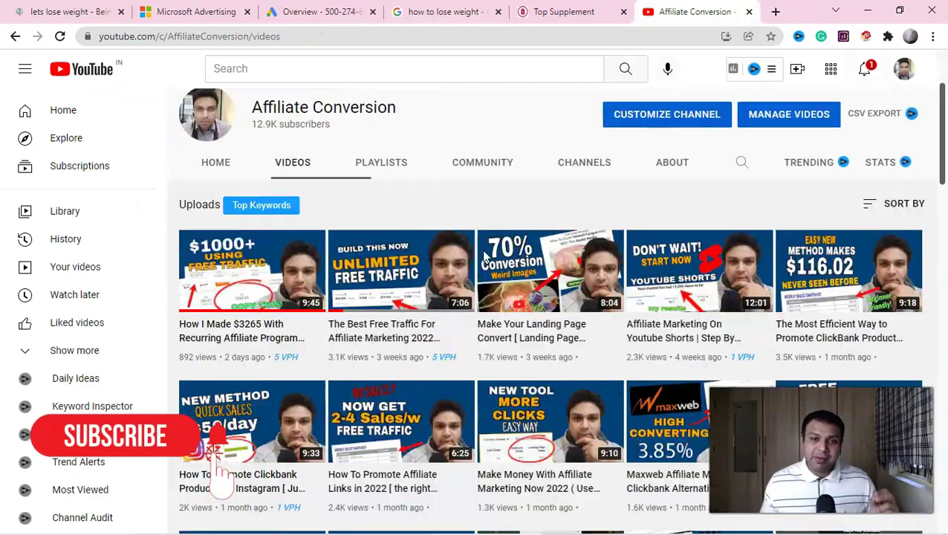
{"action": "scroll", "coordinate": [479, 223], "scroll_direction": "down", "scroll_amount": 3}
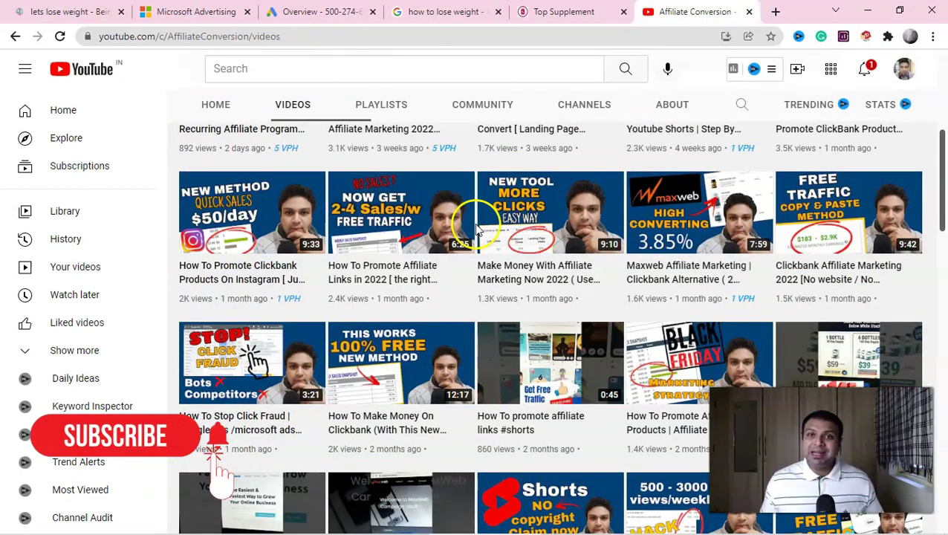
{"action": "scroll", "coordinate": [472, 238], "scroll_direction": "down", "scroll_amount": 6}
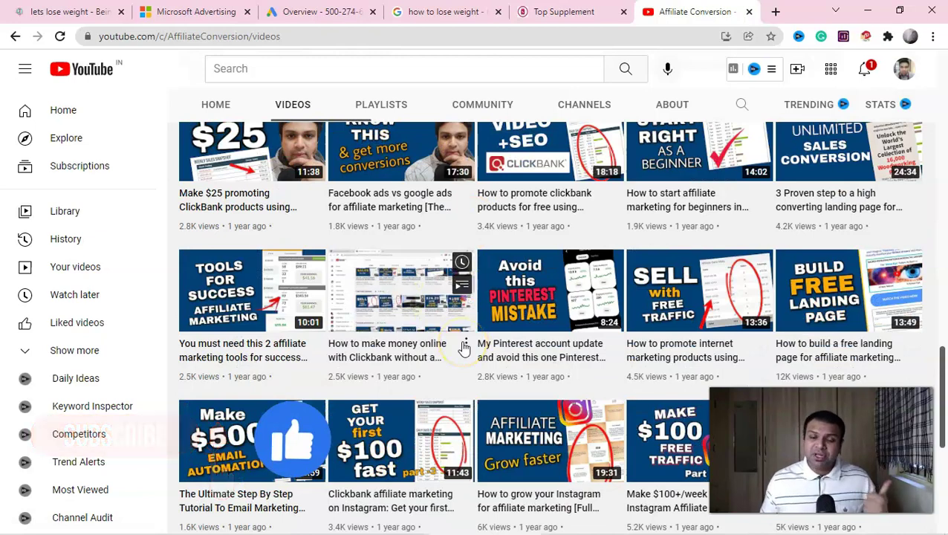
Bring up the spyfu.com home page with its domain and keyword search box
{"action": "key", "text": "ctrl+3"}
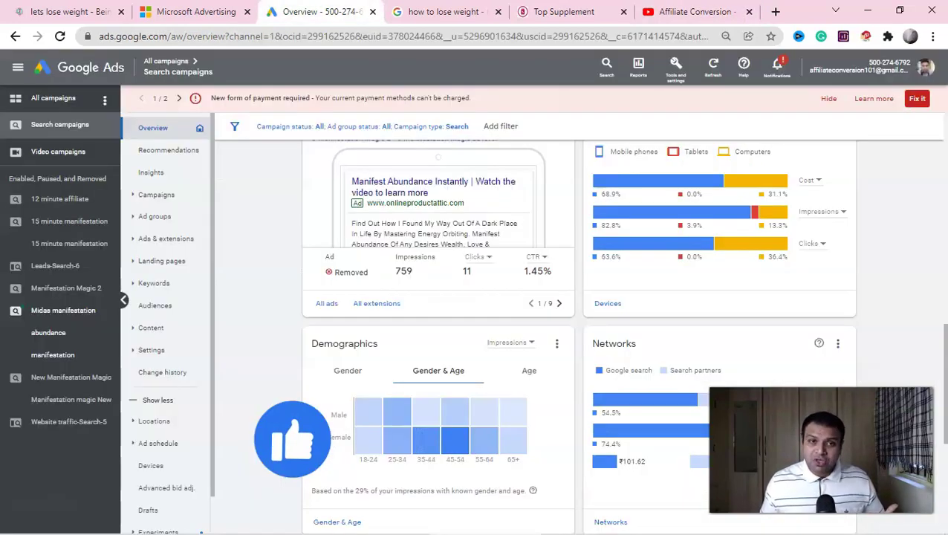
{"action": "mouse_move", "coordinate": [434, 202]}
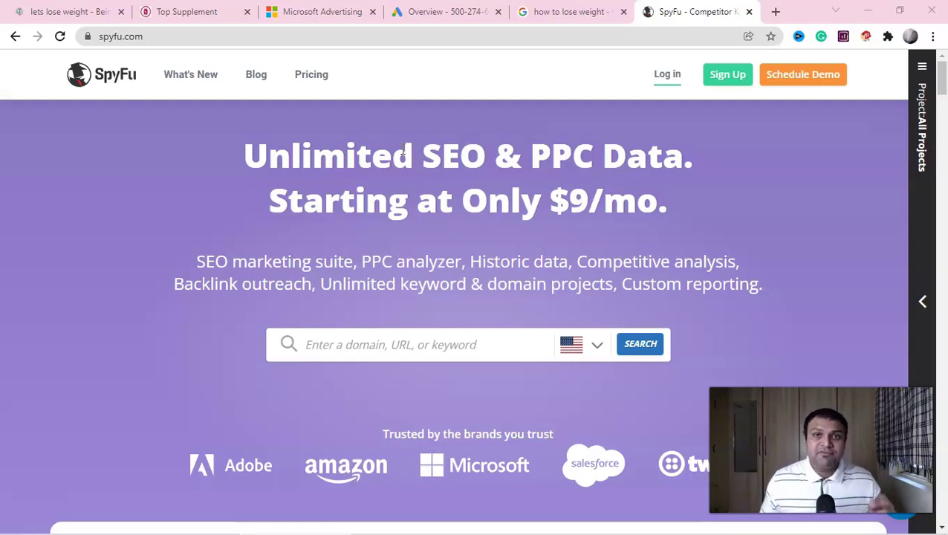
Run a SpyFu keyword search for 'java burn'
{"action": "scroll", "coordinate": [350, 173], "scroll_direction": "down", "scroll_amount": 2}
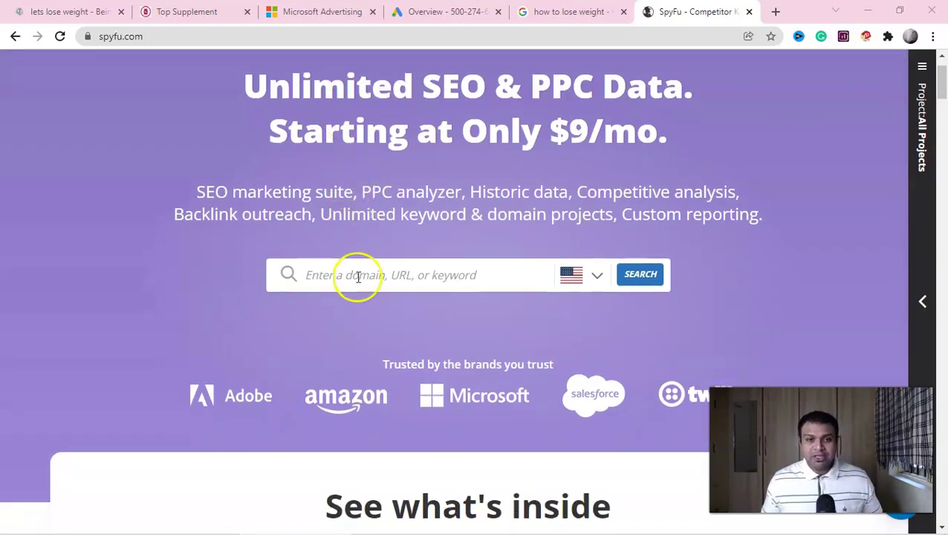
{"action": "scroll", "coordinate": [399, 238], "scroll_direction": "down", "scroll_amount": 1}
{"action": "left_click", "coordinate": [381, 214]}
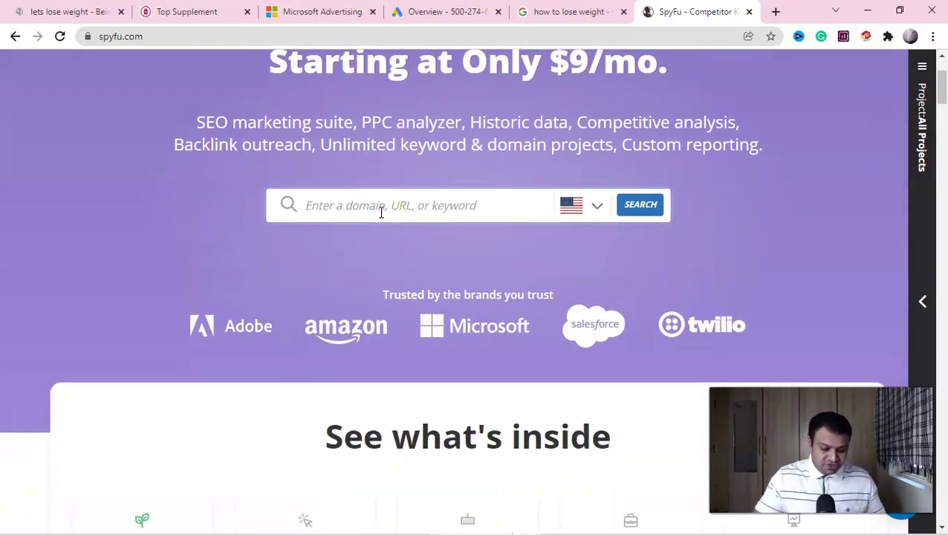
{"action": "type", "text": "java burn"}
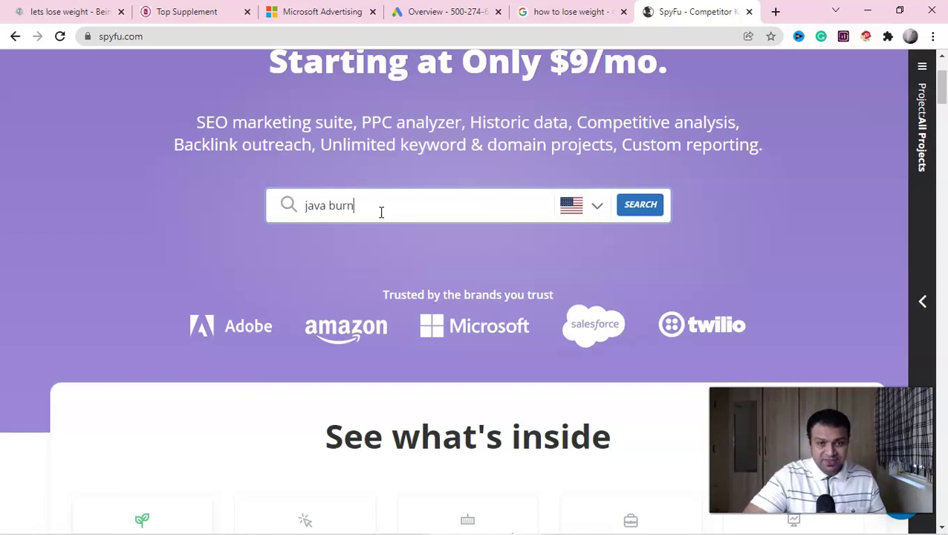
{"action": "left_click", "coordinate": [489, 218]}
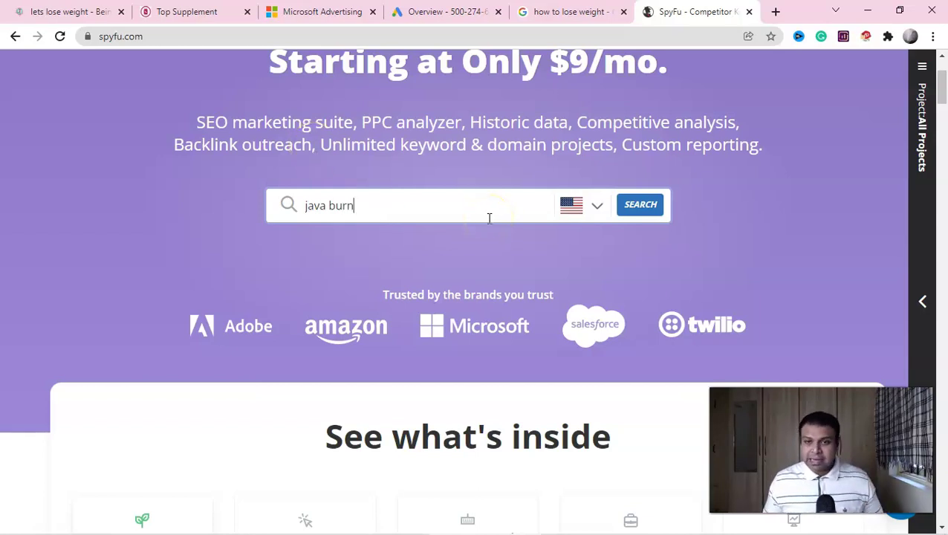
{"action": "left_click", "coordinate": [637, 211]}
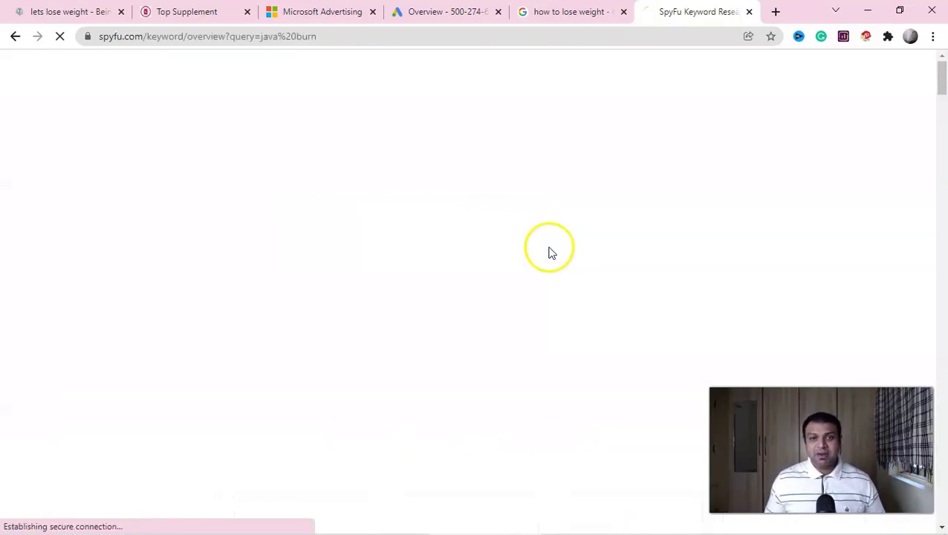
Scroll the 'java burn' overview (difficulty 75) down to its Top Google Ads Buy Recommendations
{"action": "scroll", "coordinate": [527, 250], "scroll_direction": "down", "scroll_amount": 3}
{"action": "scroll", "coordinate": [527, 249], "scroll_direction": "up", "scroll_amount": 3}
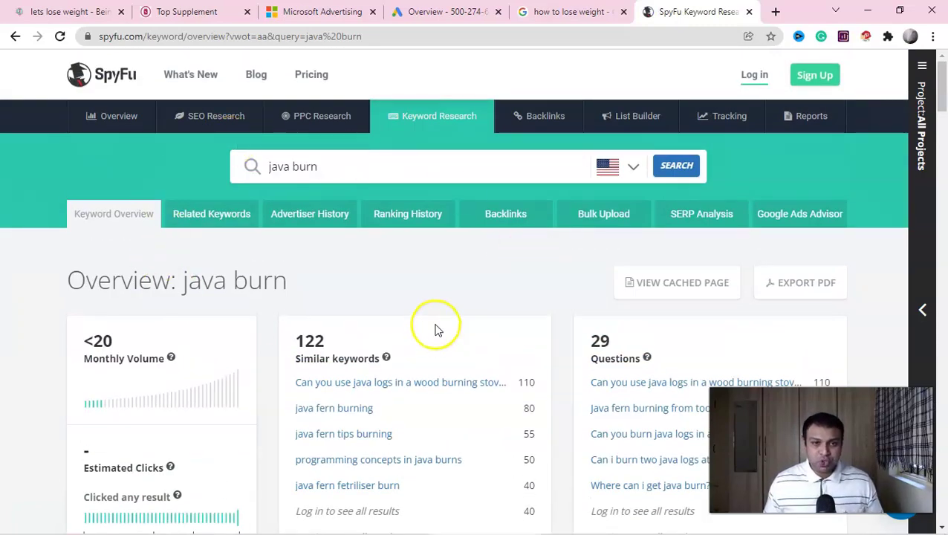
{"action": "scroll", "coordinate": [437, 329], "scroll_direction": "down", "scroll_amount": 1}
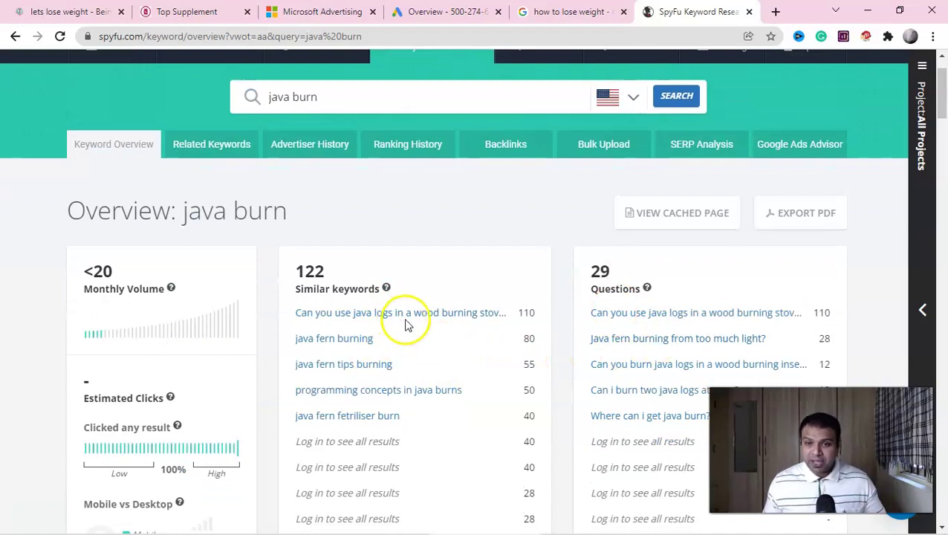
{"action": "scroll", "coordinate": [496, 311], "scroll_direction": "down", "scroll_amount": 2}
{"action": "scroll", "coordinate": [513, 312], "scroll_direction": "up", "scroll_amount": 1}
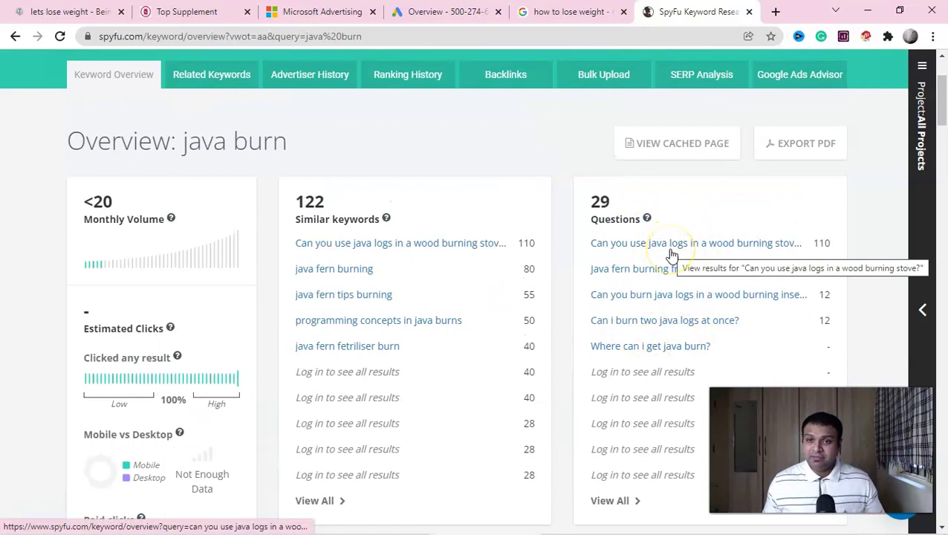
{"action": "scroll", "coordinate": [586, 290], "scroll_direction": "up", "scroll_amount": 1}
{"action": "scroll", "coordinate": [479, 233], "scroll_direction": "down", "scroll_amount": 5}
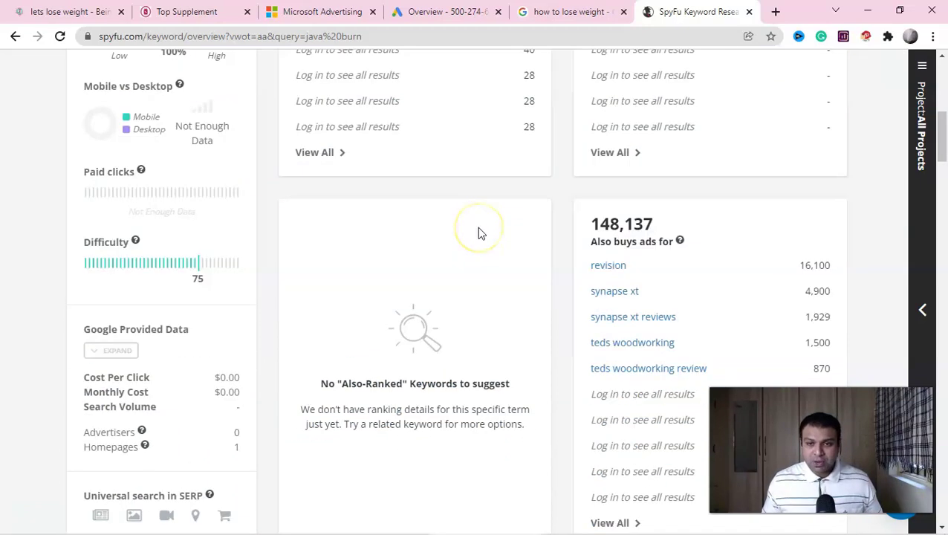
{"action": "scroll", "coordinate": [479, 233], "scroll_direction": "down", "scroll_amount": 1}
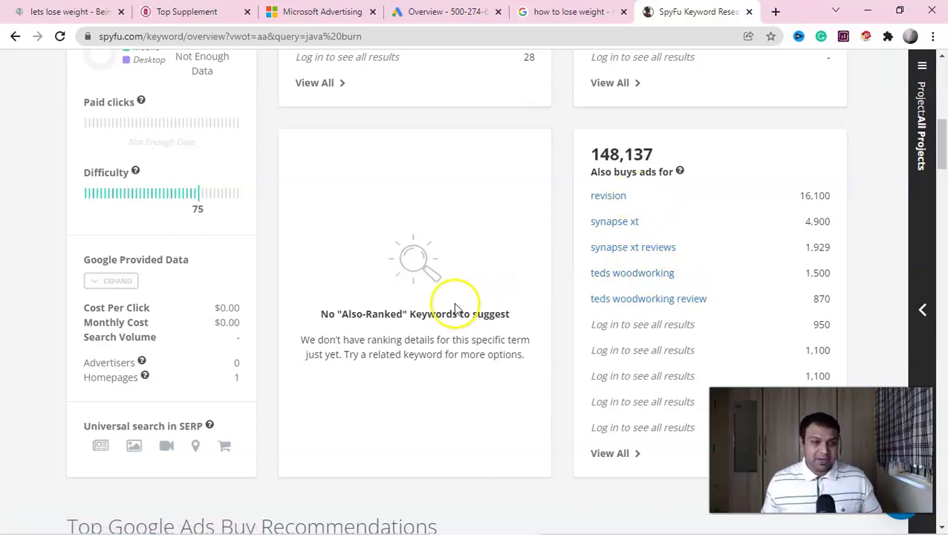
{"action": "scroll", "coordinate": [455, 301], "scroll_direction": "down", "scroll_amount": 5}
{"action": "scroll", "coordinate": [461, 328], "scroll_direction": "down", "scroll_amount": 1}
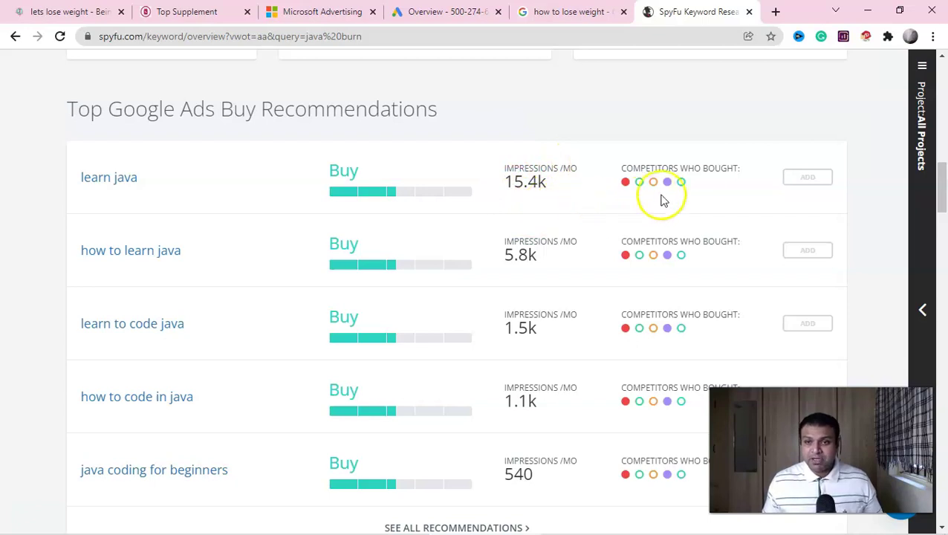
{"action": "scroll", "coordinate": [469, 251], "scroll_direction": "down", "scroll_amount": 1}
{"action": "scroll", "coordinate": [469, 250], "scroll_direction": "down", "scroll_amount": 7}
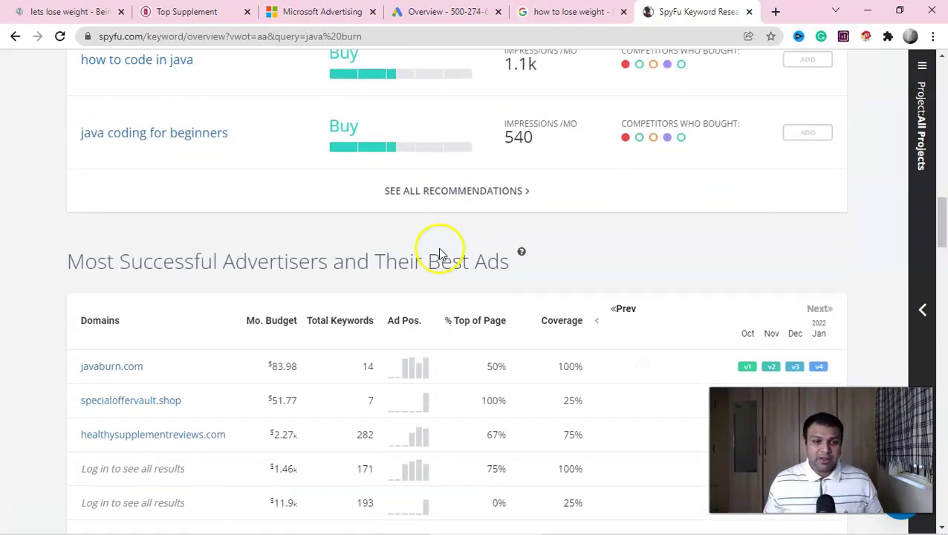
{"action": "scroll", "coordinate": [281, 335], "scroll_direction": "up", "scroll_amount": 1}
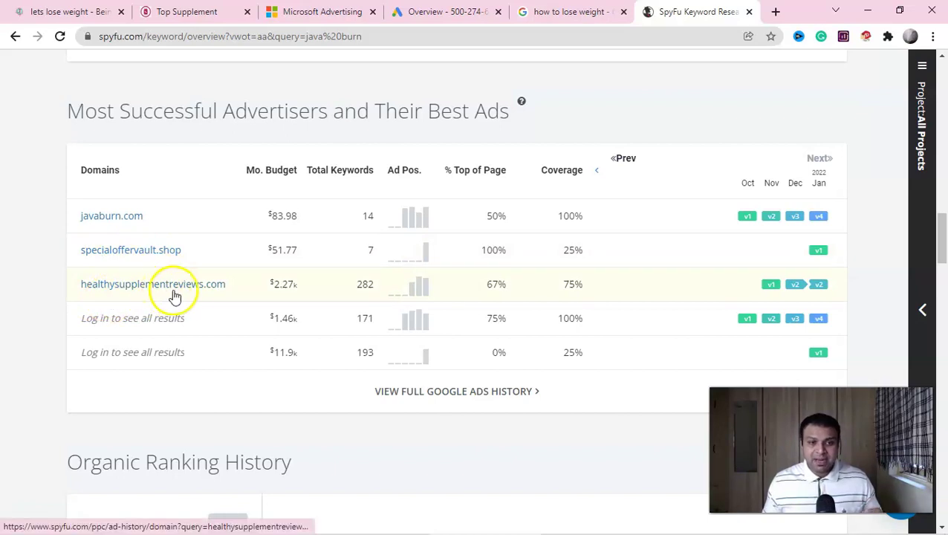
Step through healthysupplementreviews.com's ad versions v1 to v3, November 2021 to January 2022
{"action": "left_click", "coordinate": [771, 293]}
{"action": "scroll", "coordinate": [628, 292], "scroll_direction": "down", "scroll_amount": 1}
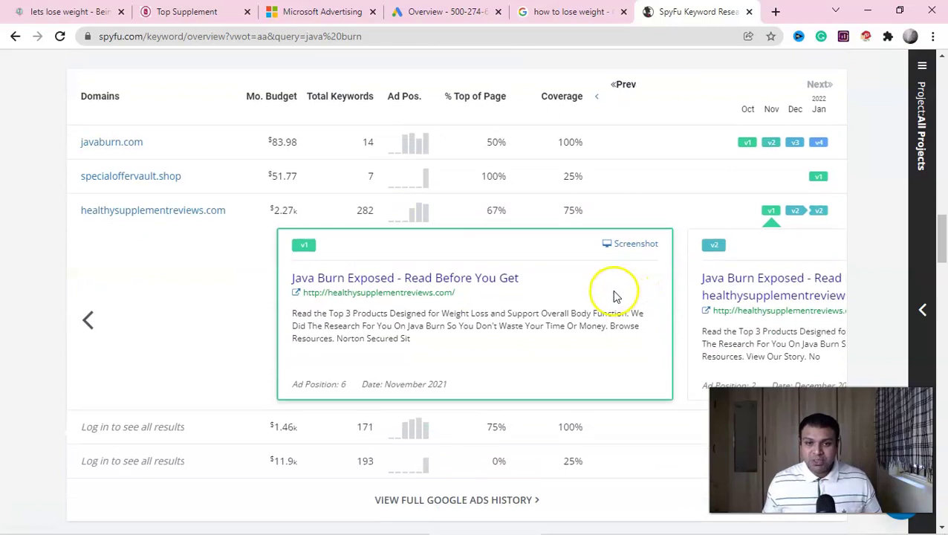
{"action": "scroll", "coordinate": [614, 296], "scroll_direction": "down", "scroll_amount": 1}
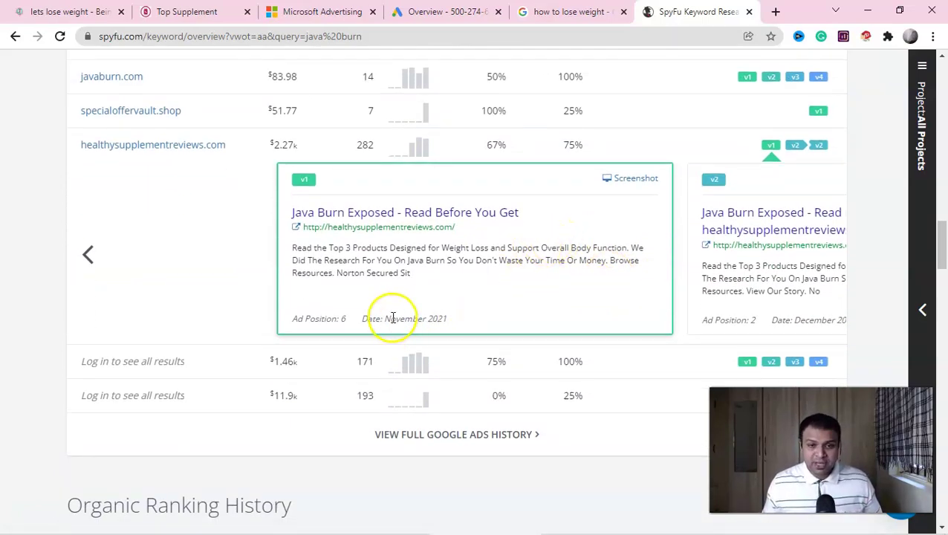
{"action": "left_click_drag", "start_coordinate": [388, 318], "coordinate": [444, 318]}
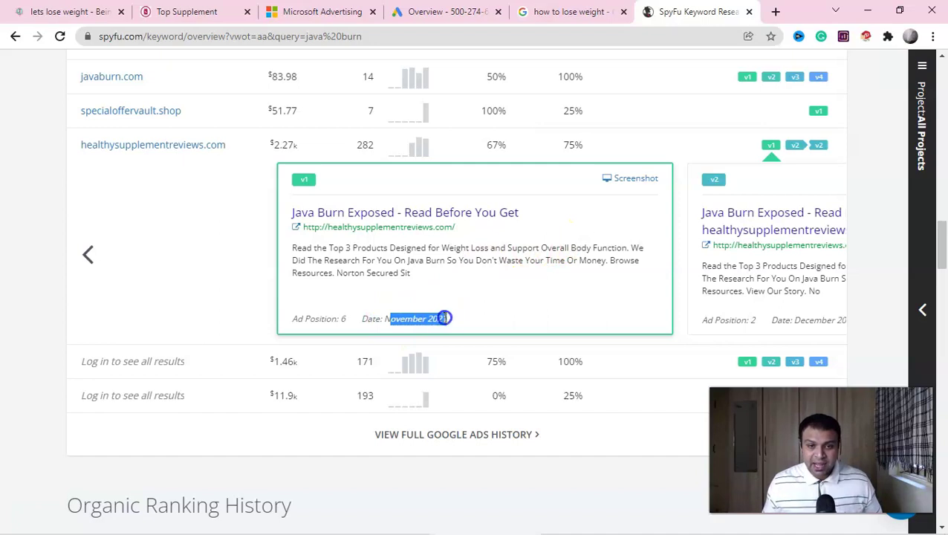
{"action": "left_click", "coordinate": [505, 314]}
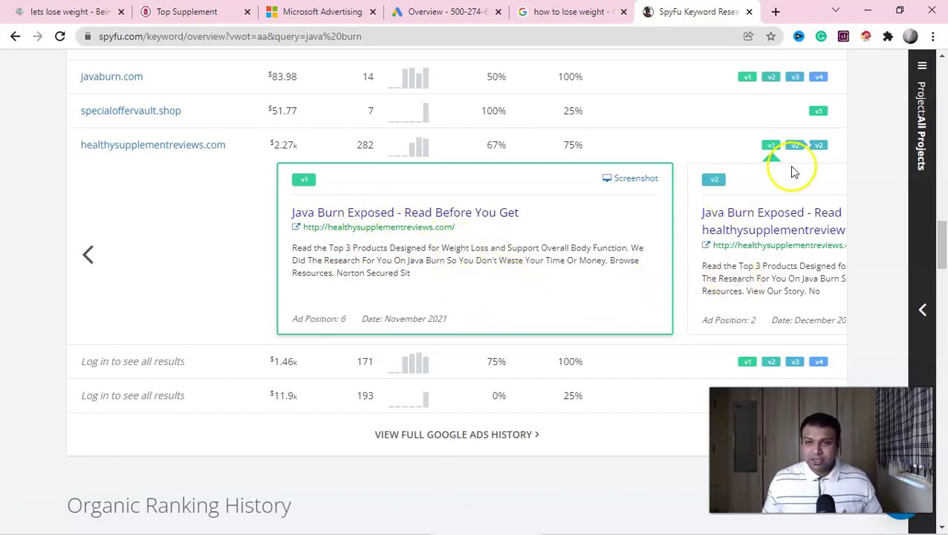
{"action": "left_click", "coordinate": [796, 146]}
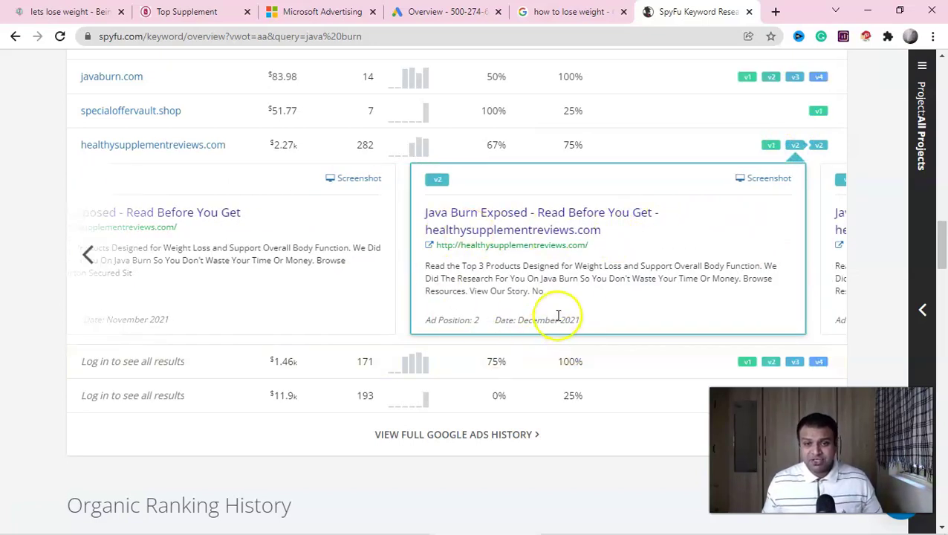
{"action": "left_click", "coordinate": [821, 147]}
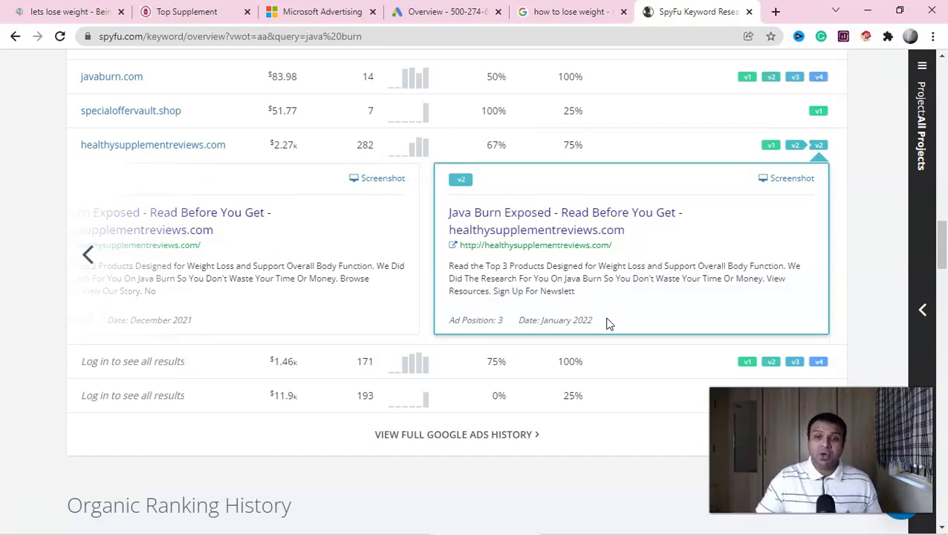
{"action": "scroll", "coordinate": [598, 326], "scroll_direction": "down", "scroll_amount": 1}
{"action": "scroll", "coordinate": [627, 324], "scroll_direction": "up", "scroll_amount": 1}
{"action": "scroll", "coordinate": [648, 328], "scroll_direction": "down", "scroll_amount": 1}
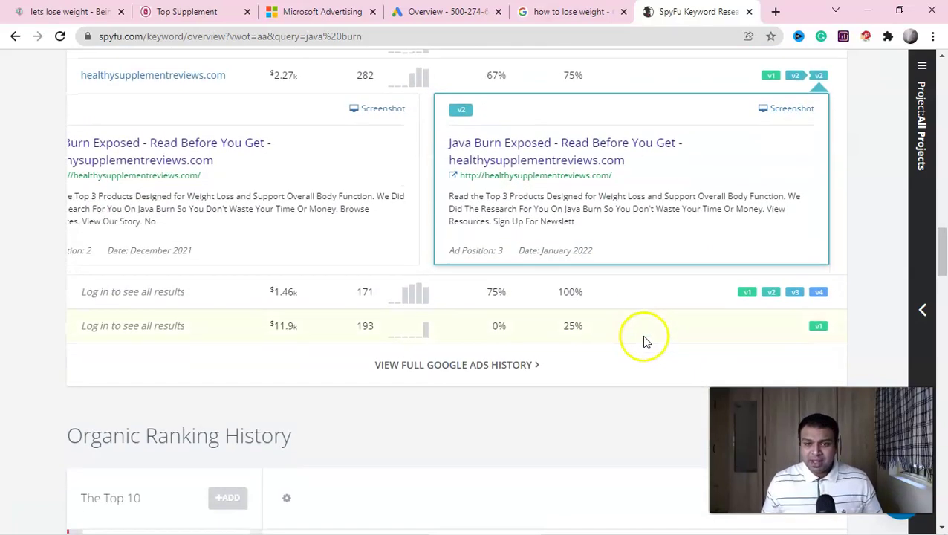
View the 171-keyword advertiser's ad versions v1 through v4, ending on January 2022
{"action": "left_click", "coordinate": [748, 296]}
{"action": "scroll", "coordinate": [529, 255], "scroll_direction": "up", "scroll_amount": 1}
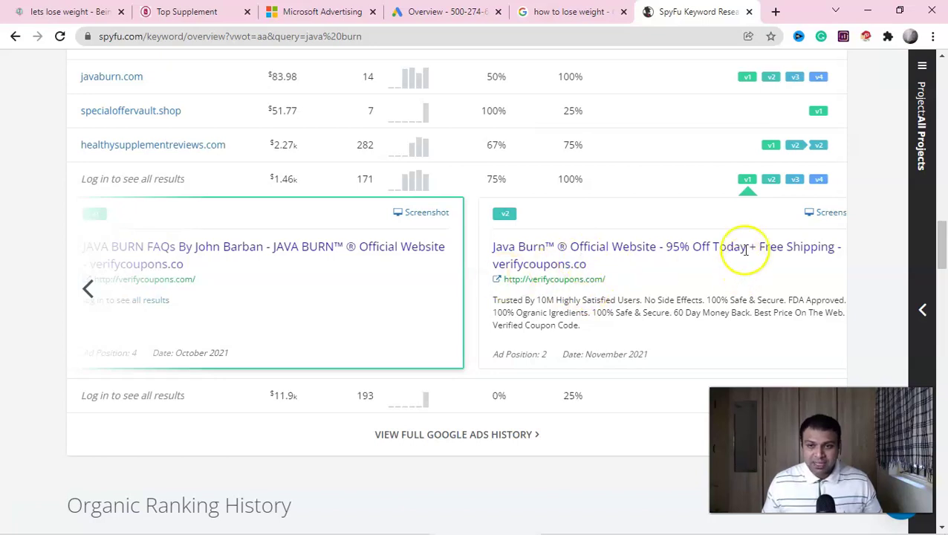
{"action": "left_click", "coordinate": [769, 180]}
{"action": "left_click", "coordinate": [794, 181]}
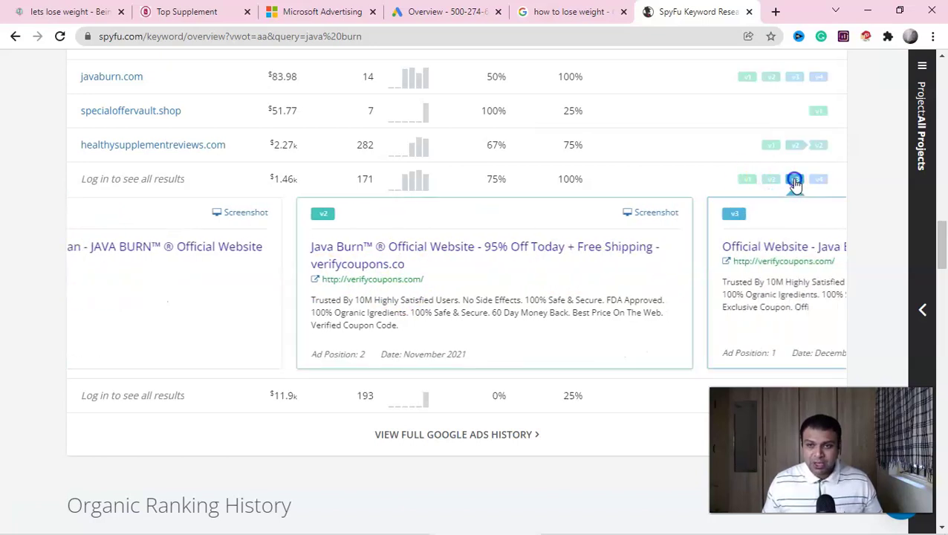
{"action": "left_click", "coordinate": [817, 181]}
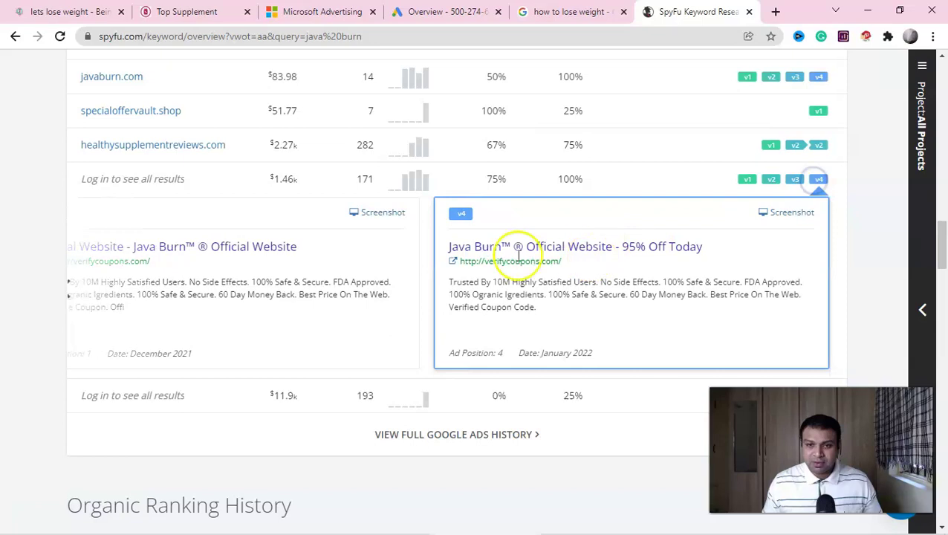
Preview the 193-keyword advertiser's v1 ad, '95% Off + Free Shipping - Java Burn™ Official Website'
{"action": "scroll", "coordinate": [796, 265], "scroll_direction": "down", "scroll_amount": 2}
{"action": "left_click", "coordinate": [824, 258]}
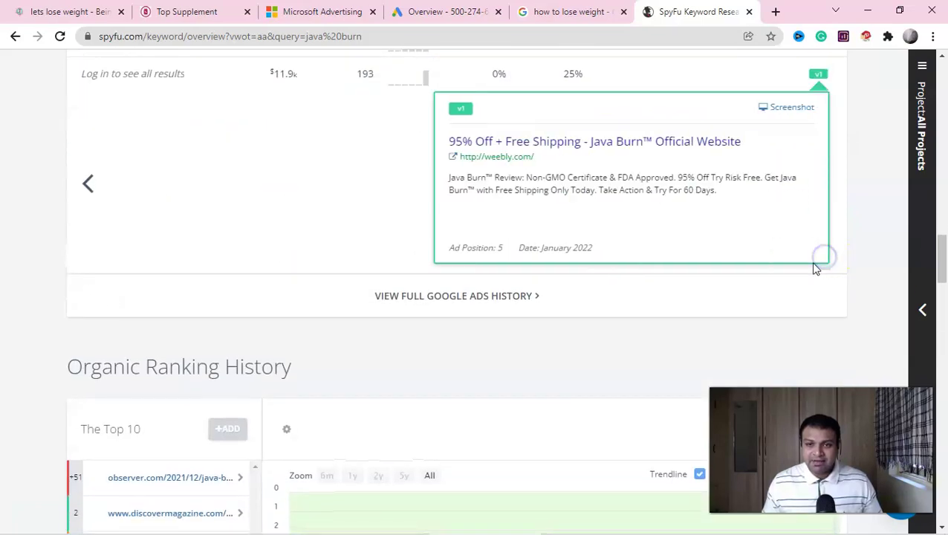
{"action": "scroll", "coordinate": [576, 323], "scroll_direction": "up", "scroll_amount": 1}
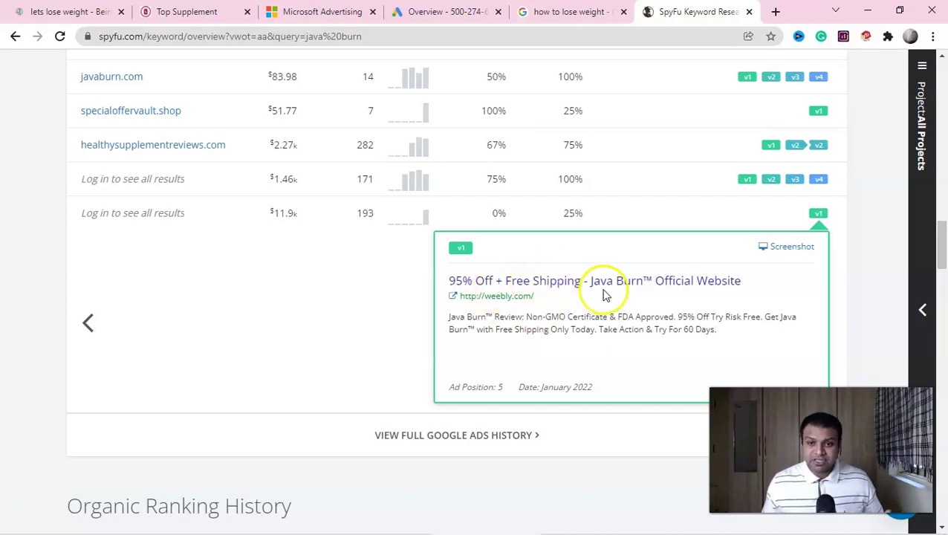
{"action": "scroll", "coordinate": [610, 306], "scroll_direction": "up", "scroll_amount": 3}
{"action": "scroll", "coordinate": [623, 305], "scroll_direction": "down", "scroll_amount": 1}
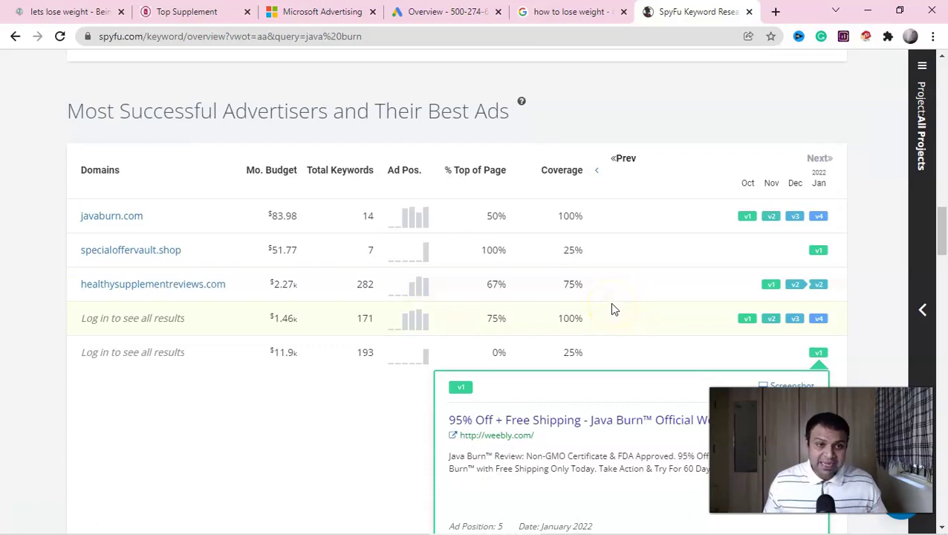
{"action": "scroll", "coordinate": [611, 307], "scroll_direction": "up", "scroll_amount": 2}
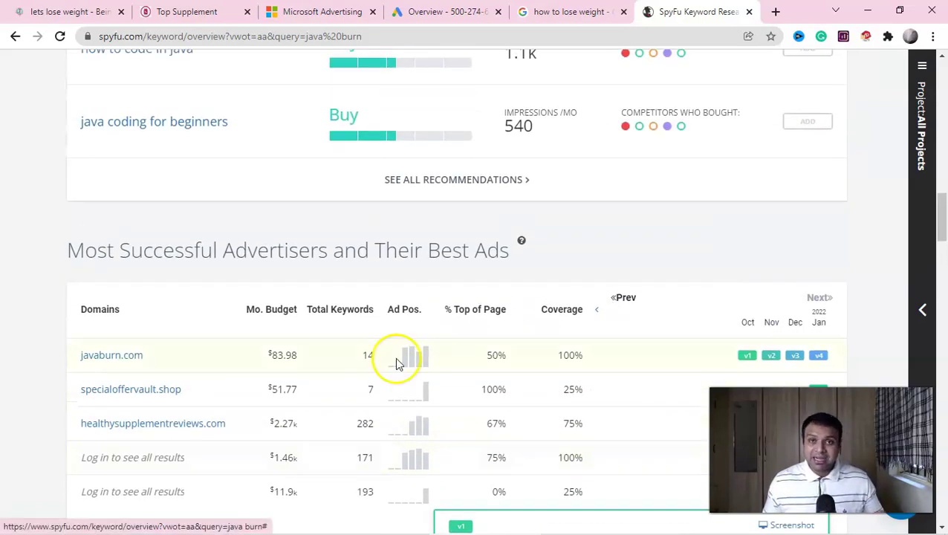
Open healthysupplementreviews.com's Ad History and scroll through its Top Ads metrics
{"action": "left_click", "coordinate": [145, 429]}
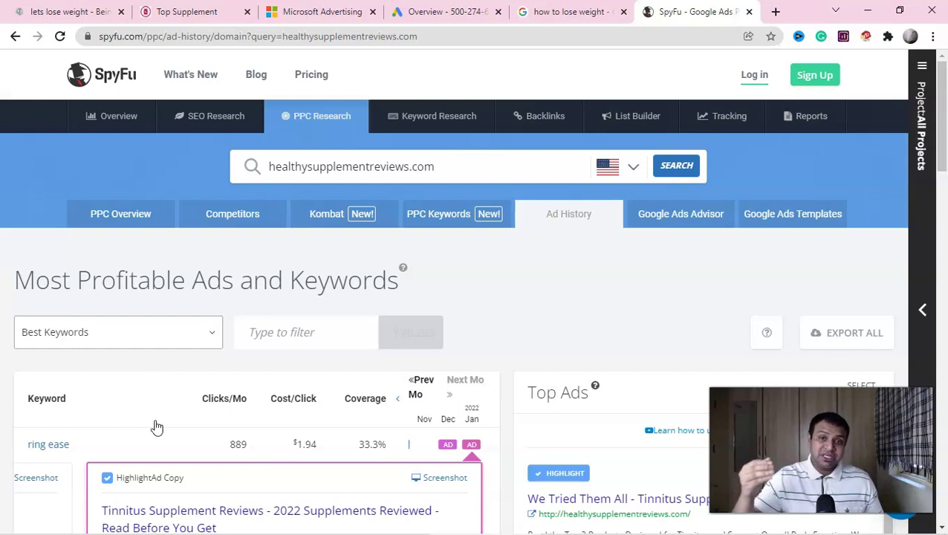
{"action": "scroll", "coordinate": [518, 398], "scroll_direction": "down", "scroll_amount": 5}
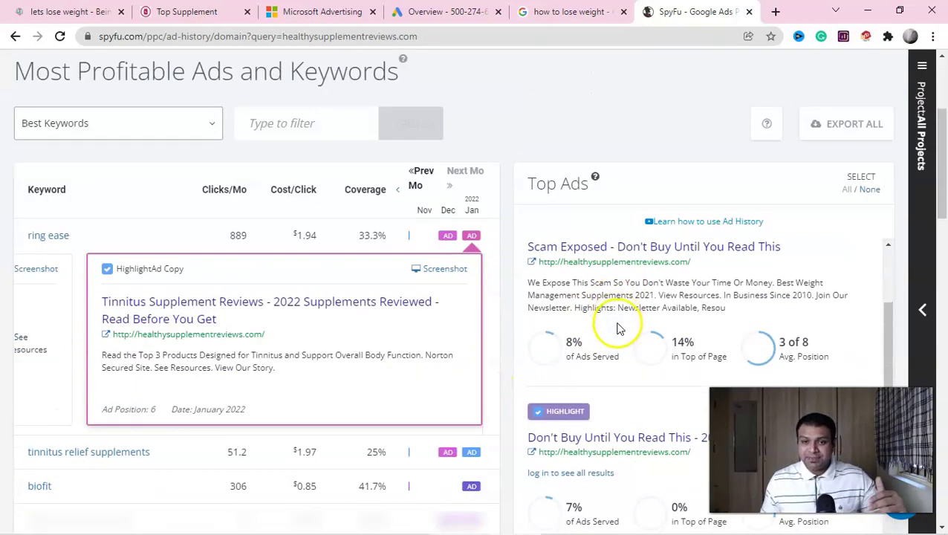
{"action": "scroll", "coordinate": [611, 328], "scroll_direction": "down", "scroll_amount": 5}
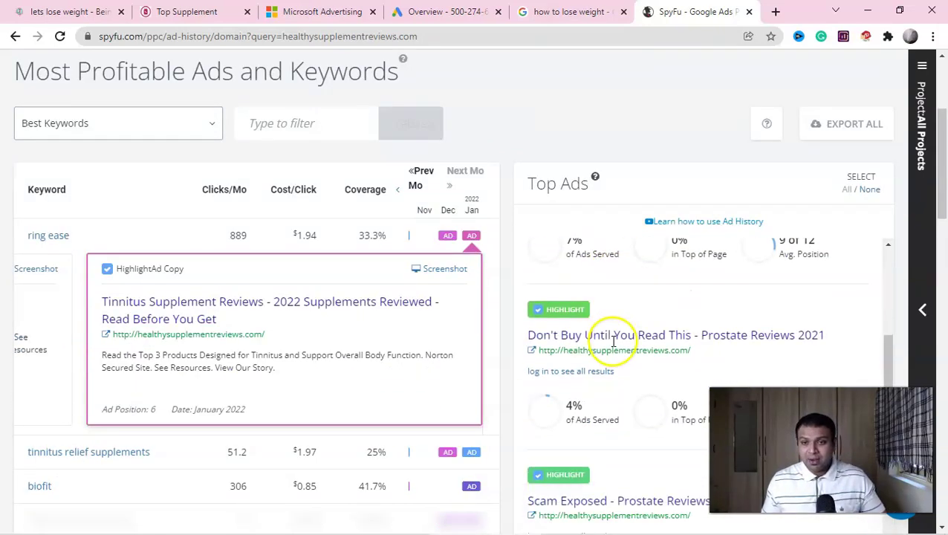
{"action": "scroll", "coordinate": [629, 344], "scroll_direction": "down", "scroll_amount": 3}
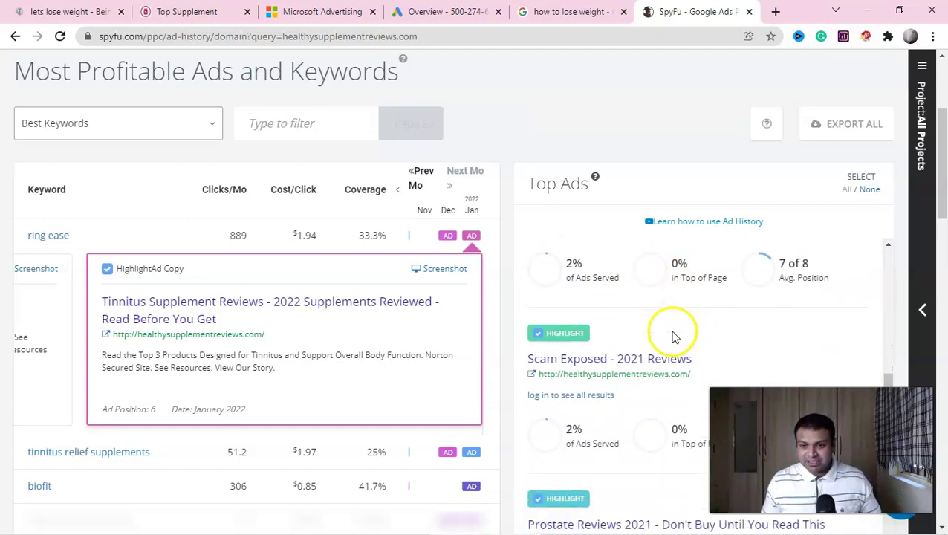
{"action": "scroll", "coordinate": [642, 344], "scroll_direction": "down", "scroll_amount": 6}
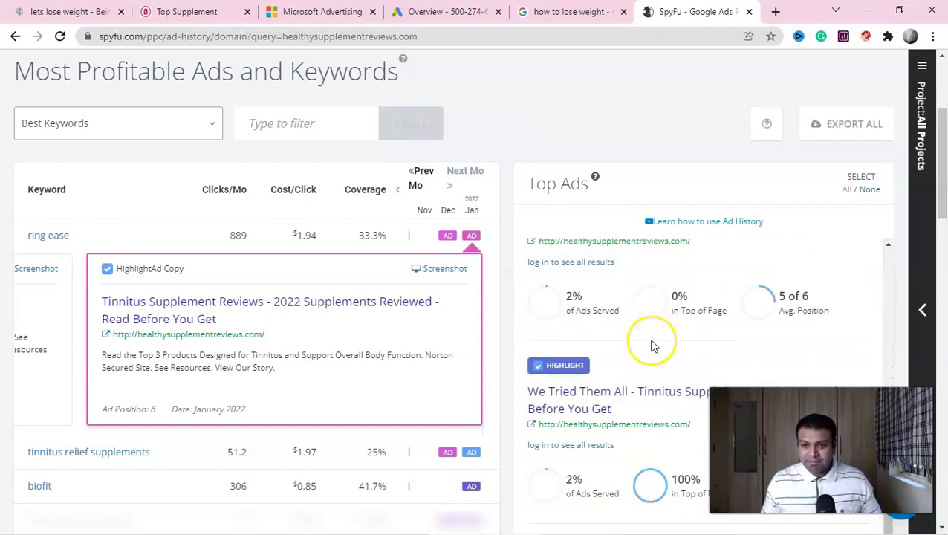
{"action": "scroll", "coordinate": [661, 336], "scroll_direction": "up", "scroll_amount": 2}
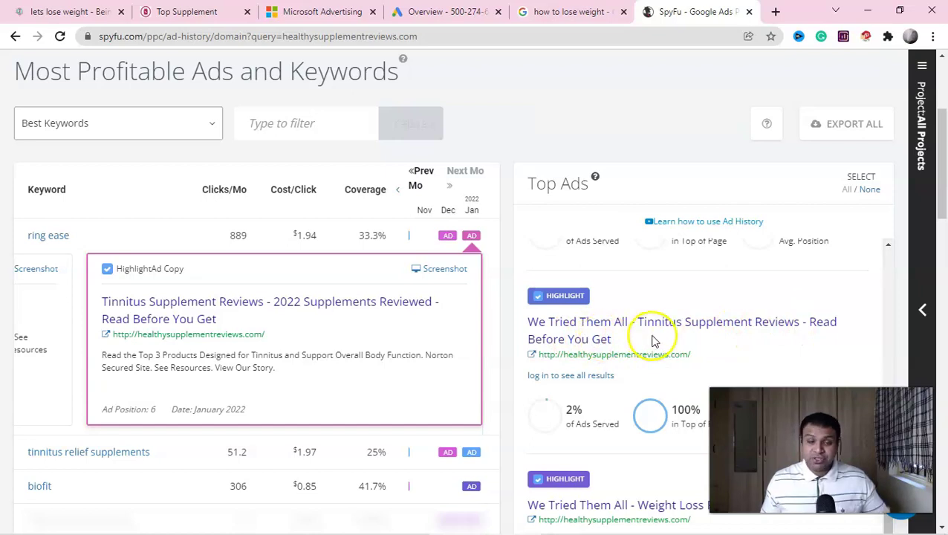
{"action": "scroll", "coordinate": [654, 340], "scroll_direction": "down", "scroll_amount": 2}
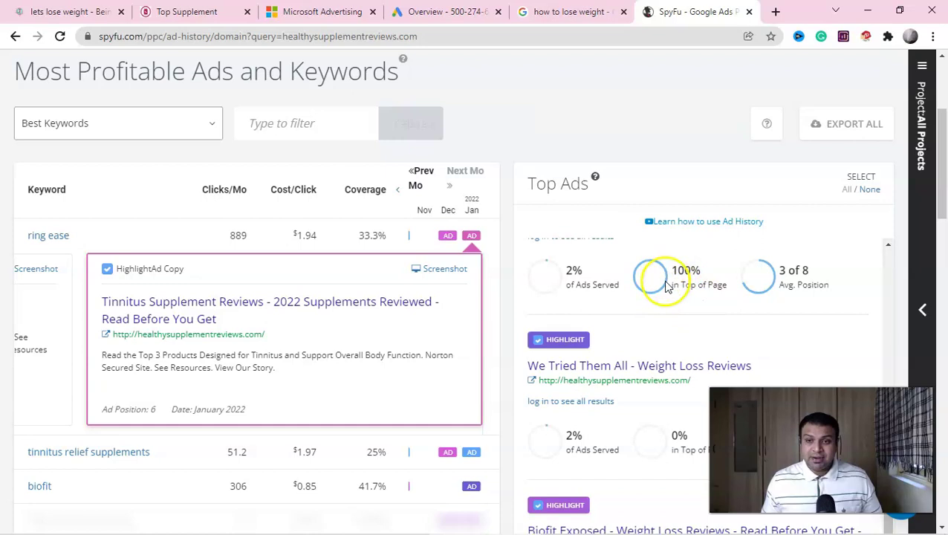
{"action": "mouse_move", "coordinate": [691, 277]}
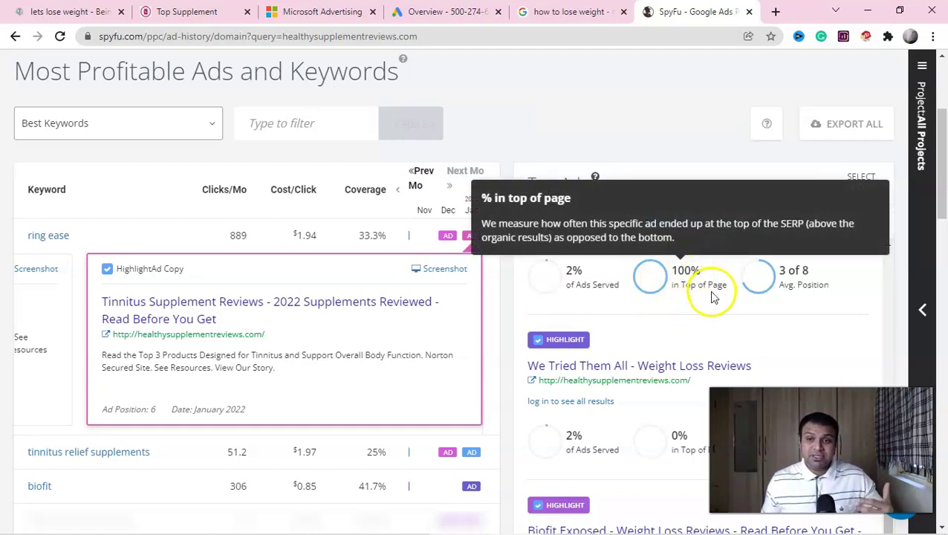
Glance at the 'how to lose weight' results, then return to the ad history's Top Ads
{"action": "left_click", "coordinate": [561, 11]}
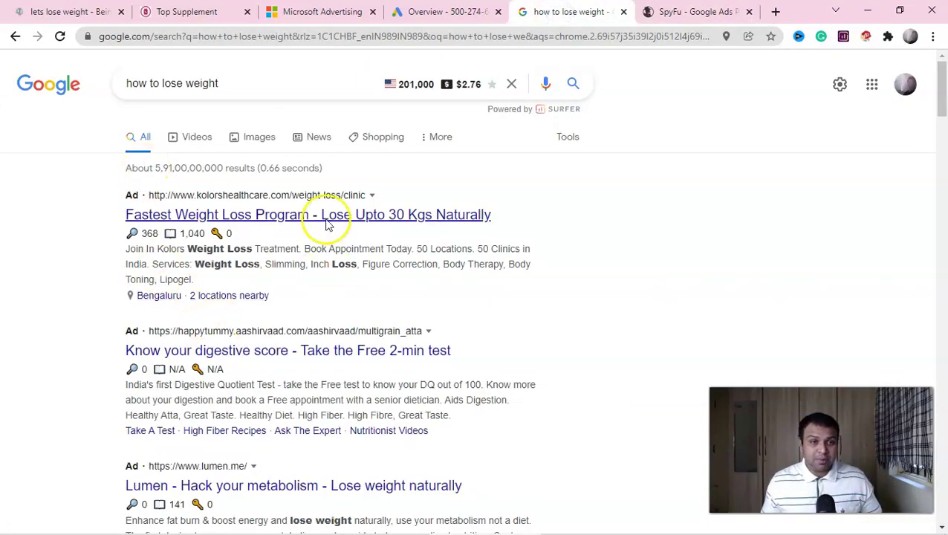
{"action": "left_click", "coordinate": [691, 9]}
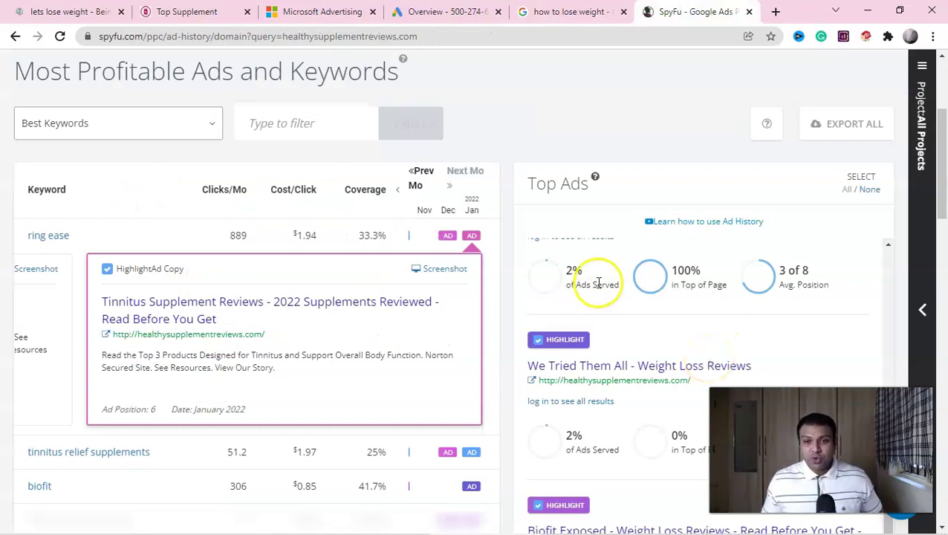
{"action": "mouse_move", "coordinate": [794, 282]}
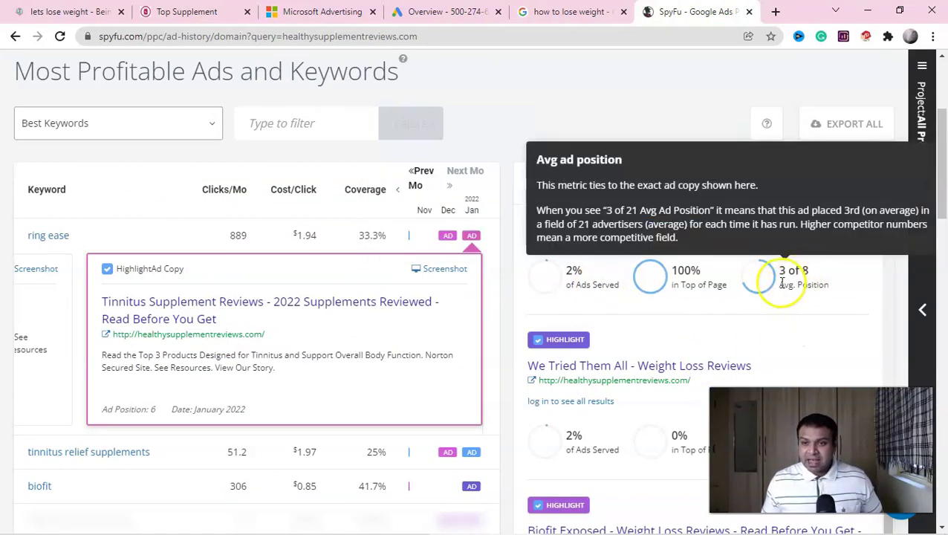
{"action": "scroll", "coordinate": [731, 322], "scroll_direction": "down", "scroll_amount": 1}
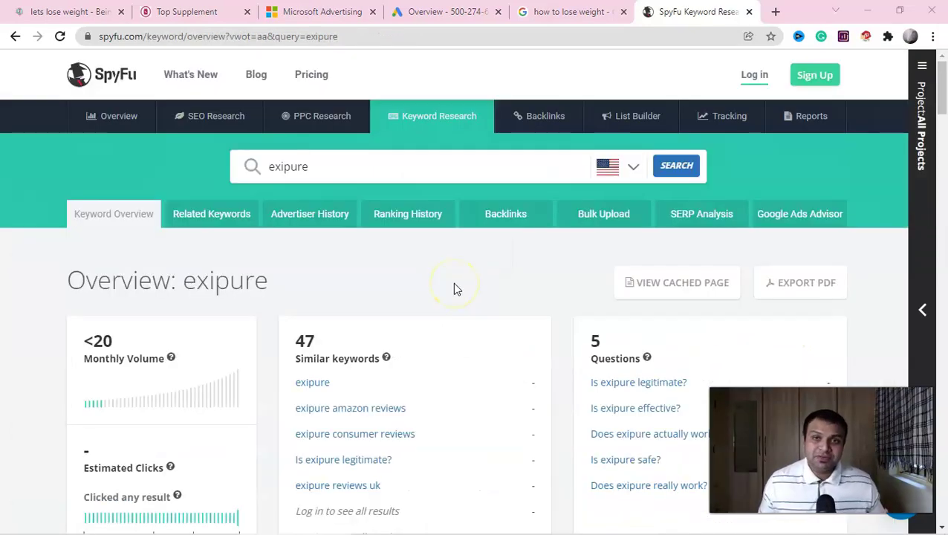
{"action": "left_click", "coordinate": [310, 171]}
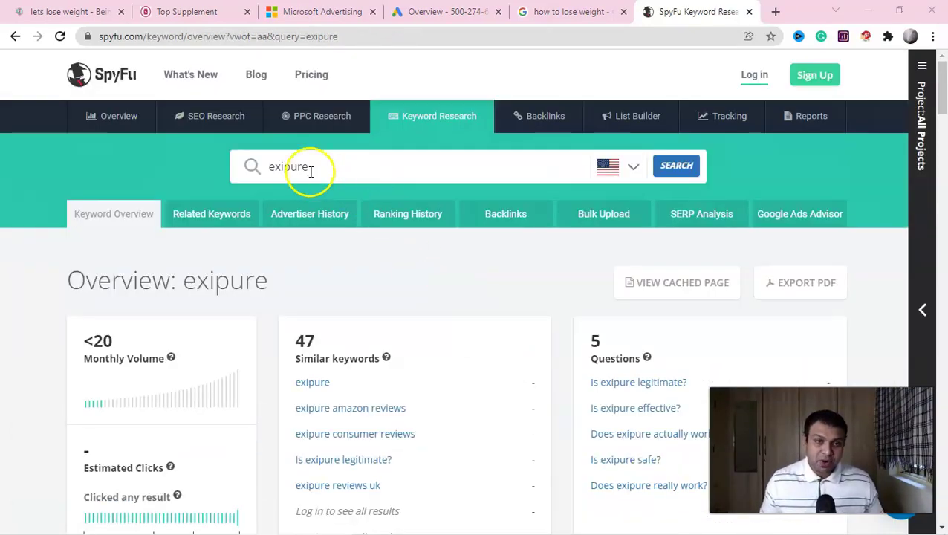
{"action": "scroll", "coordinate": [406, 317], "scroll_direction": "down", "scroll_amount": 3}
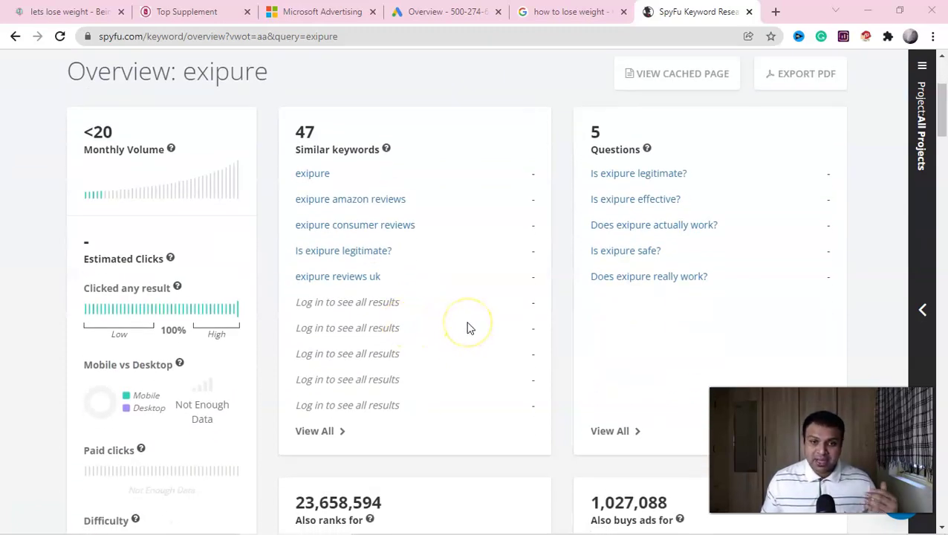
{"action": "scroll", "coordinate": [467, 331], "scroll_direction": "down", "scroll_amount": 4}
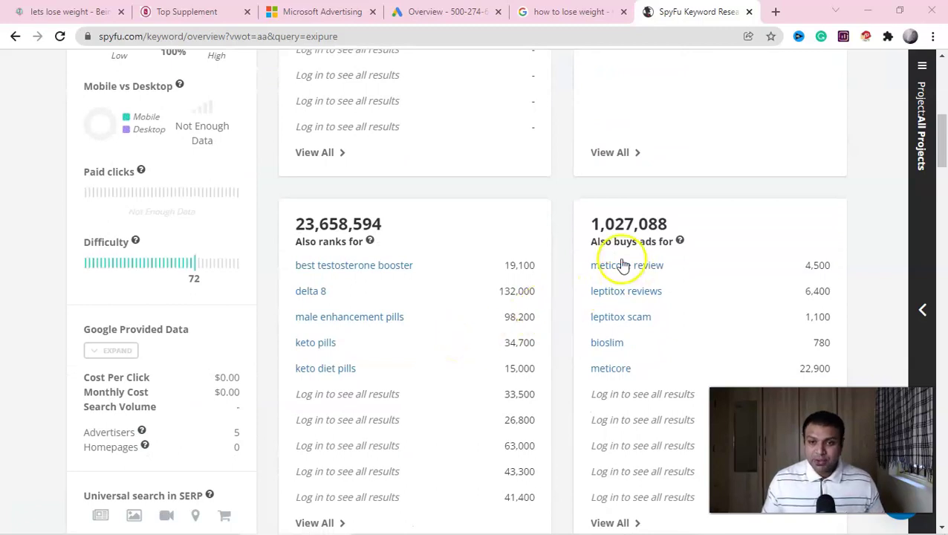
{"action": "scroll", "coordinate": [618, 276], "scroll_direction": "down", "scroll_amount": 2}
{"action": "scroll", "coordinate": [614, 286], "scroll_direction": "up", "scroll_amount": 2}
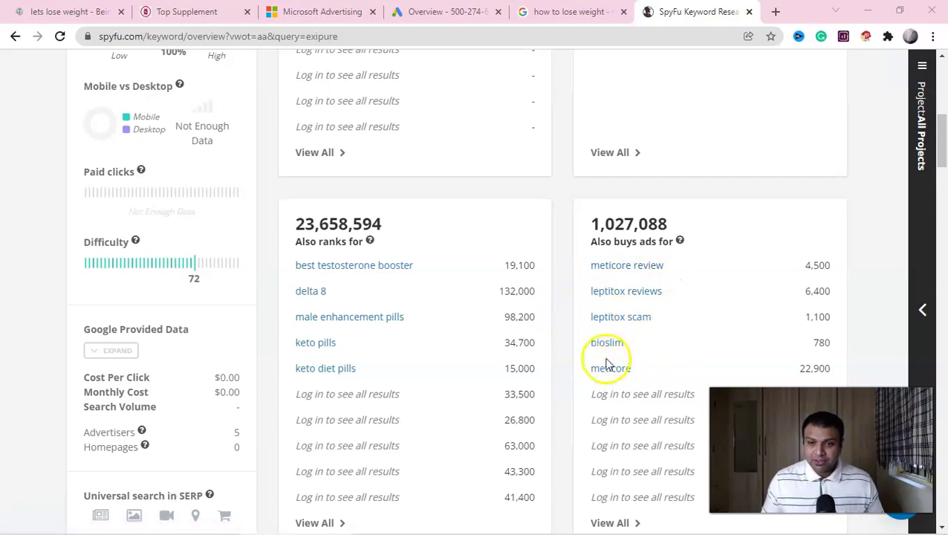
{"action": "scroll", "coordinate": [402, 319], "scroll_direction": "down", "scroll_amount": 11}
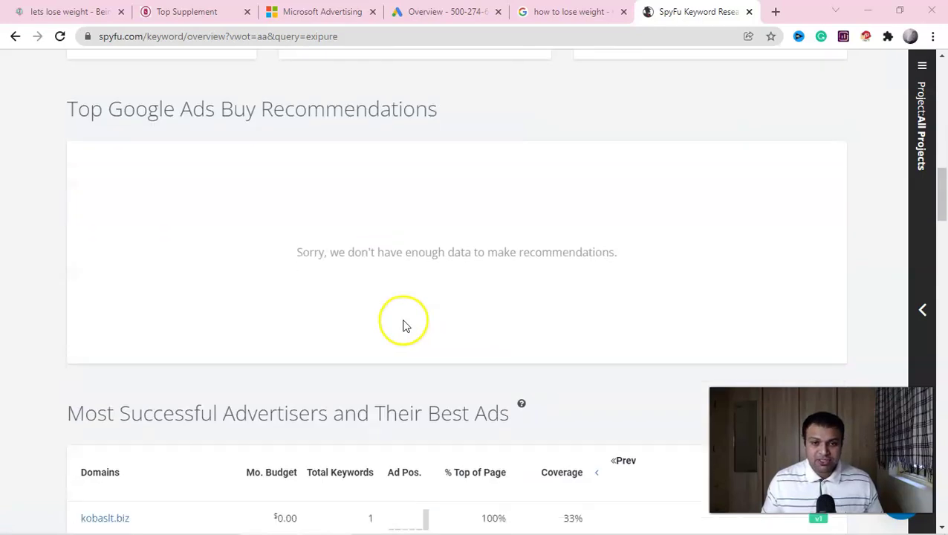
{"action": "scroll", "coordinate": [396, 327], "scroll_direction": "up", "scroll_amount": 2}
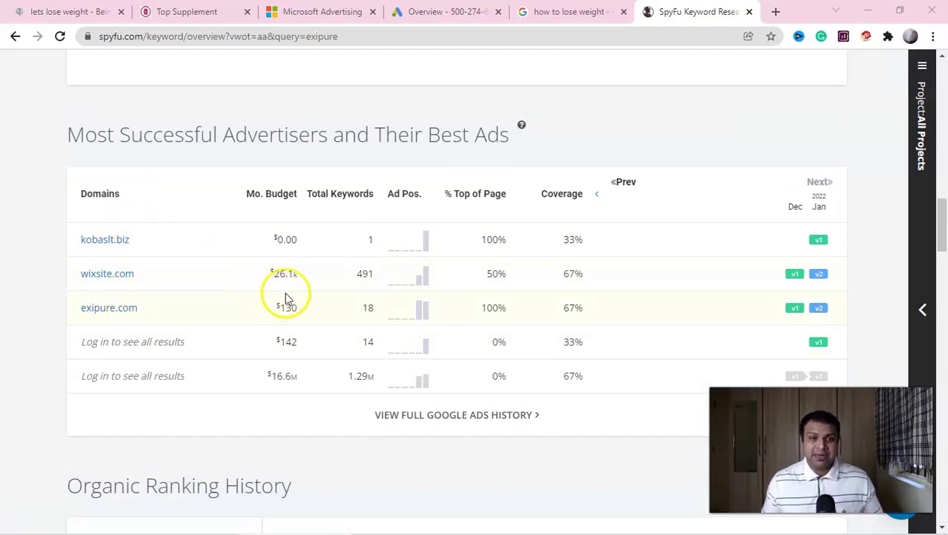
{"action": "scroll", "coordinate": [275, 311], "scroll_direction": "down", "scroll_amount": 5}
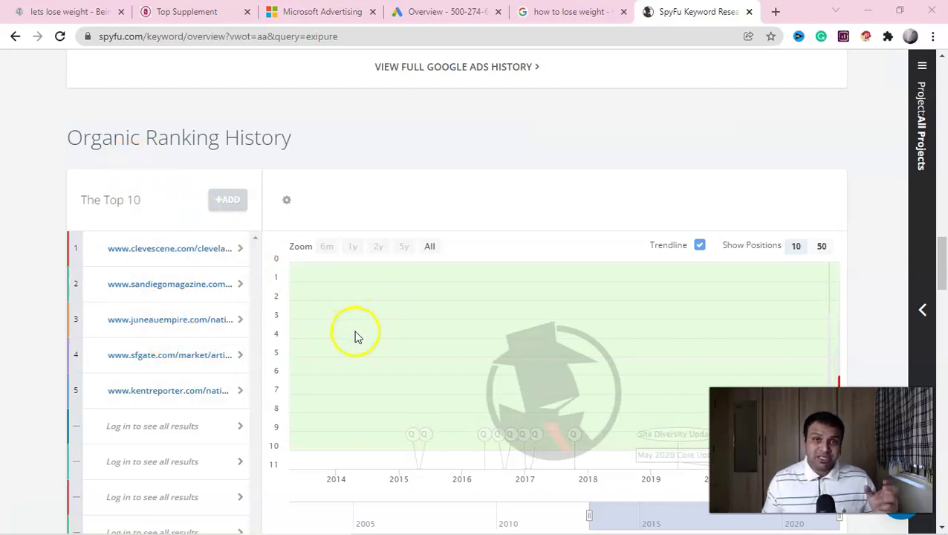
{"action": "scroll", "coordinate": [349, 341], "scroll_direction": "down", "scroll_amount": 5}
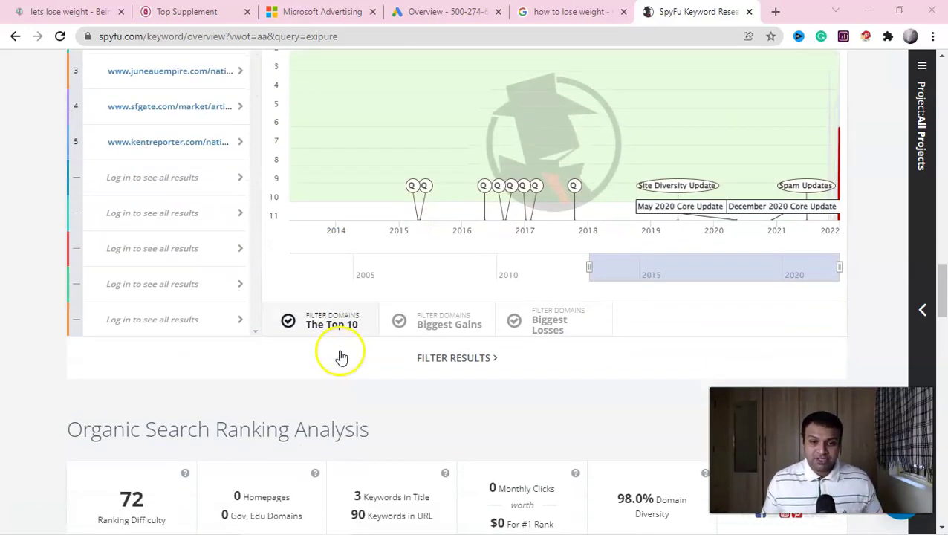
{"action": "scroll", "coordinate": [355, 309], "scroll_direction": "down", "scroll_amount": 4}
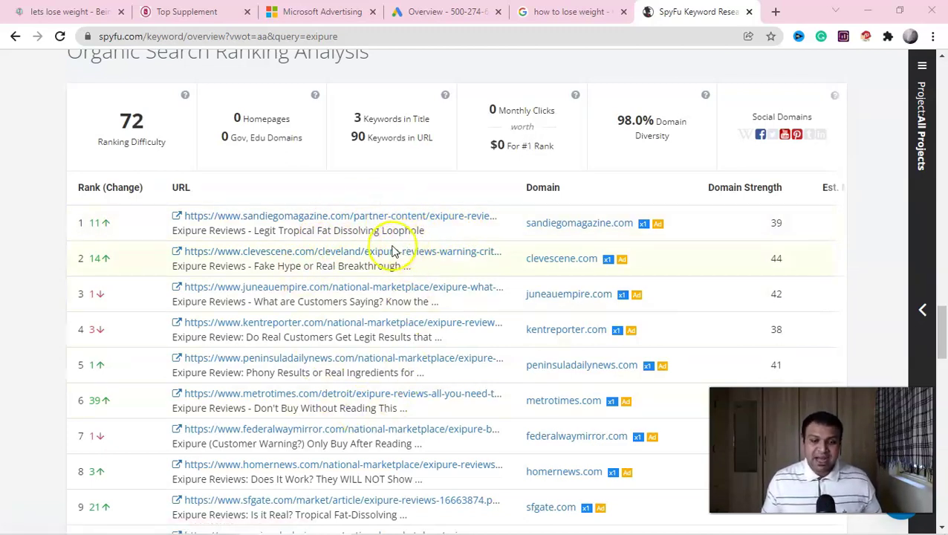
Scroll through the exipure Current Ads list
{"action": "scroll", "coordinate": [377, 286], "scroll_direction": "down", "scroll_amount": 5}
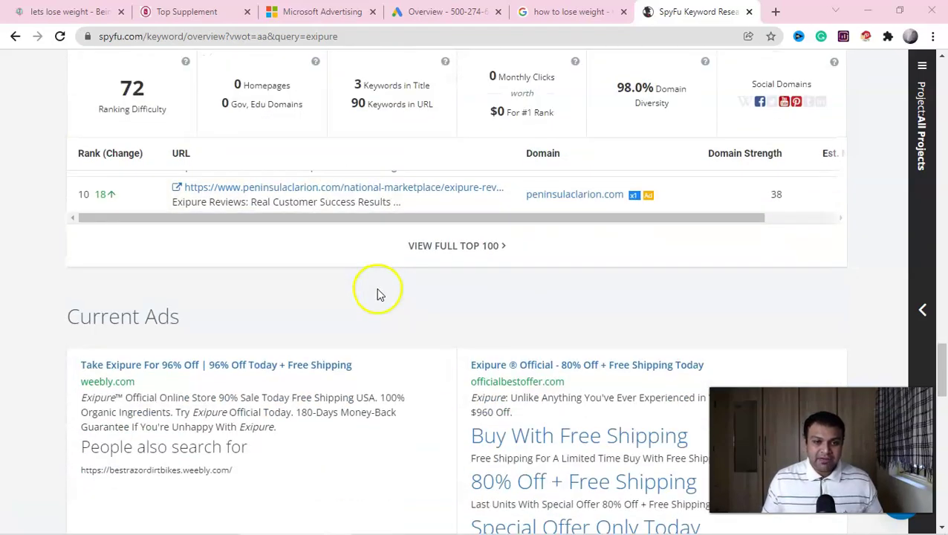
{"action": "scroll", "coordinate": [406, 269], "scroll_direction": "down", "scroll_amount": 1}
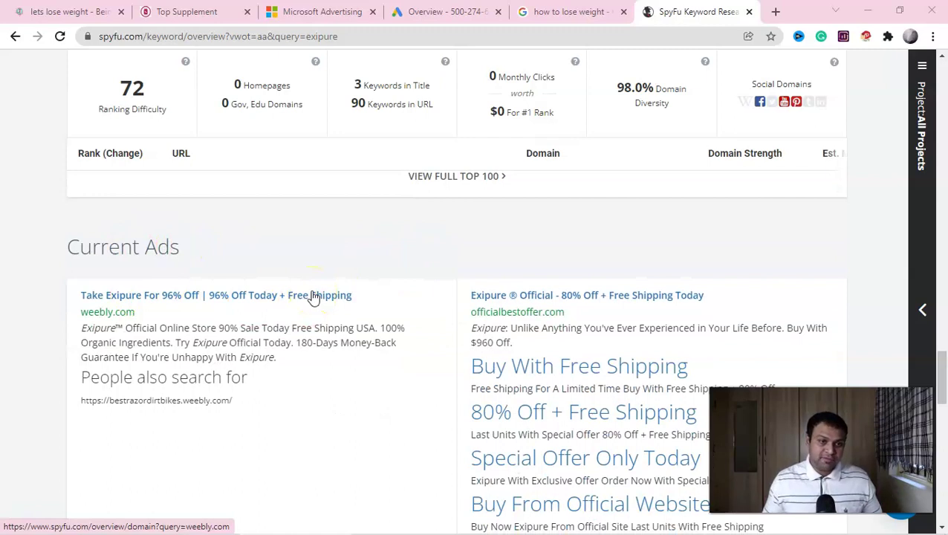
{"action": "scroll", "coordinate": [313, 298], "scroll_direction": "down", "scroll_amount": 2}
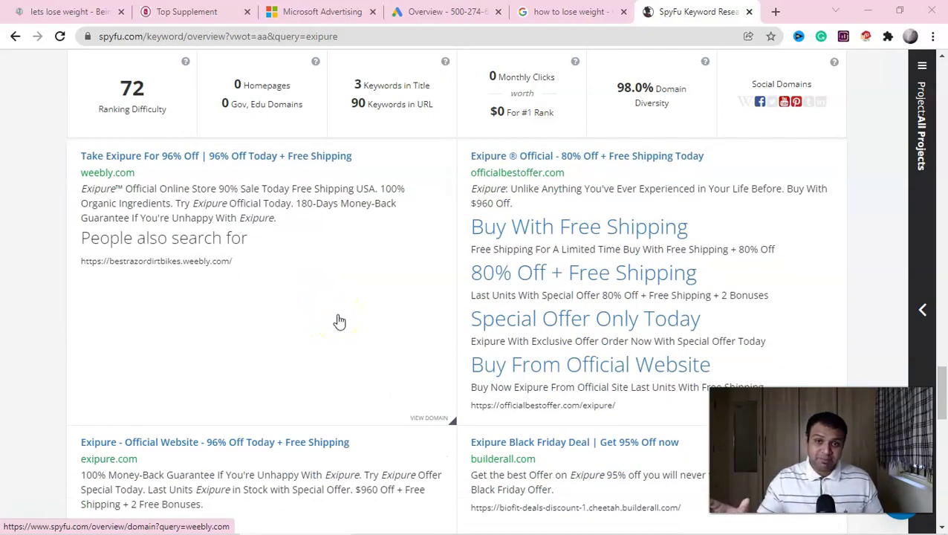
{"action": "scroll", "coordinate": [550, 241], "scroll_direction": "up", "scroll_amount": 2}
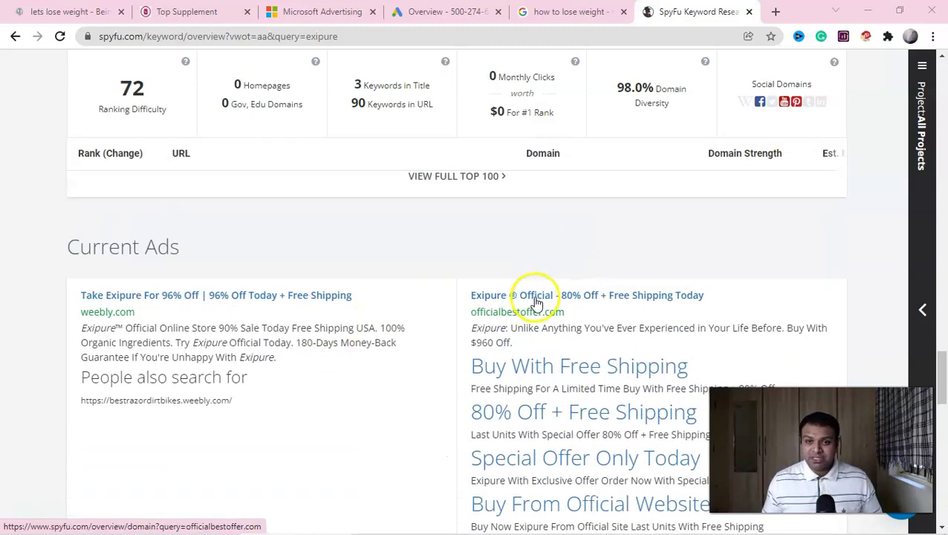
{"action": "scroll", "coordinate": [593, 246], "scroll_direction": "down", "scroll_amount": 1}
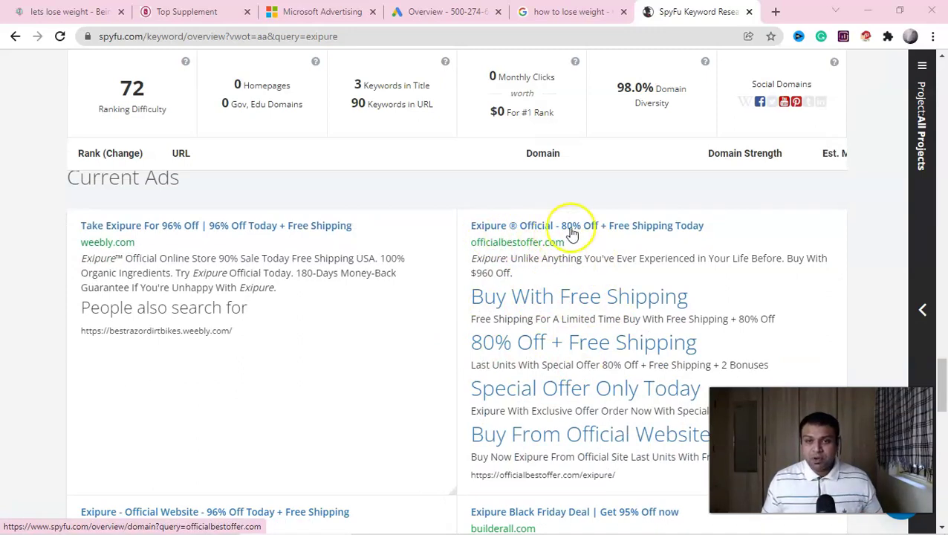
{"action": "scroll", "coordinate": [665, 264], "scroll_direction": "down", "scroll_amount": 1}
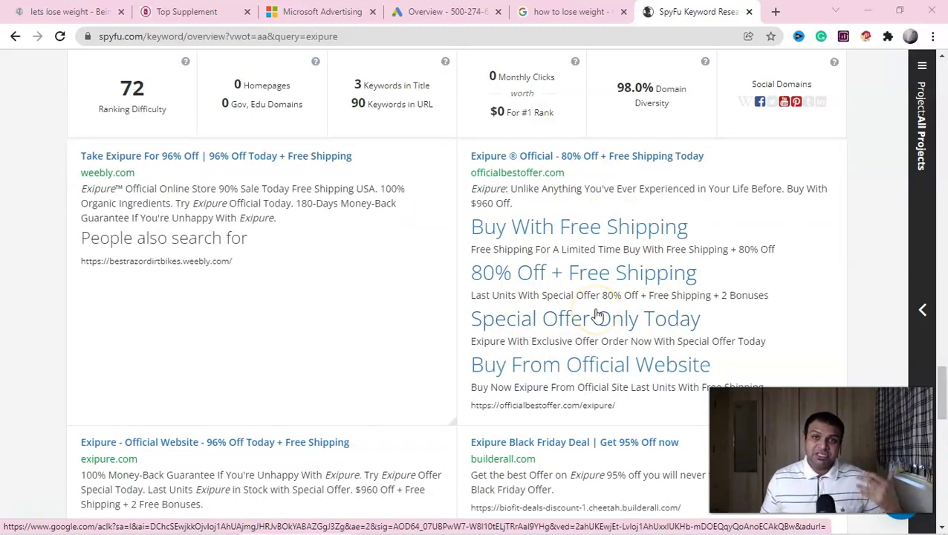
Open an ad's SpyFu page in a background tab, then return to the 'how to lose weight' results
{"action": "left_click", "coordinate": [422, 376]}
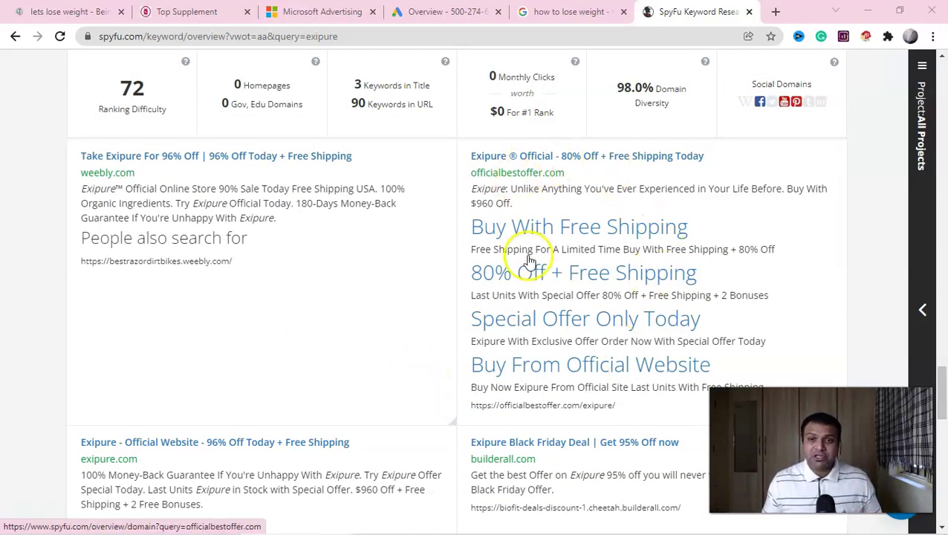
{"action": "left_click", "coordinate": [380, 289]}
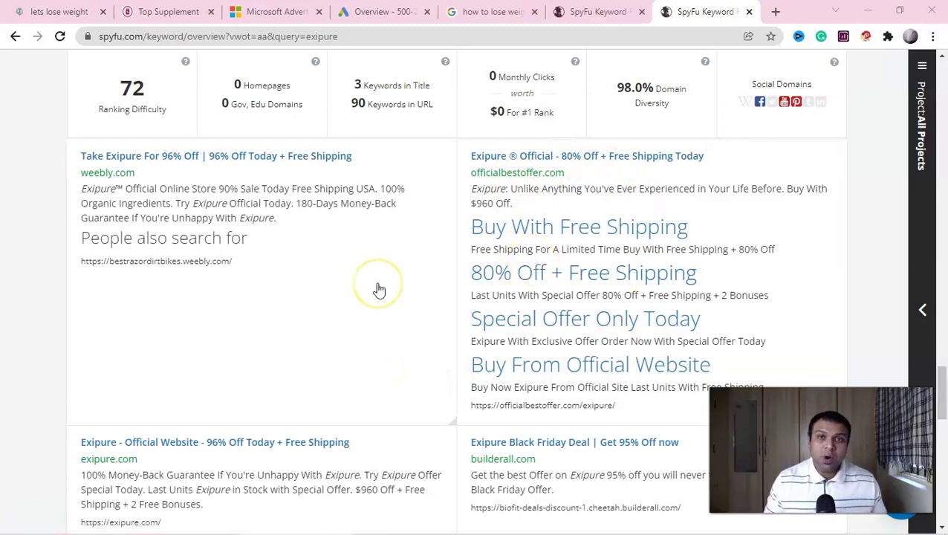
{"action": "scroll", "coordinate": [379, 288], "scroll_direction": "down", "scroll_amount": 1}
{"action": "left_click", "coordinate": [253, 230]}
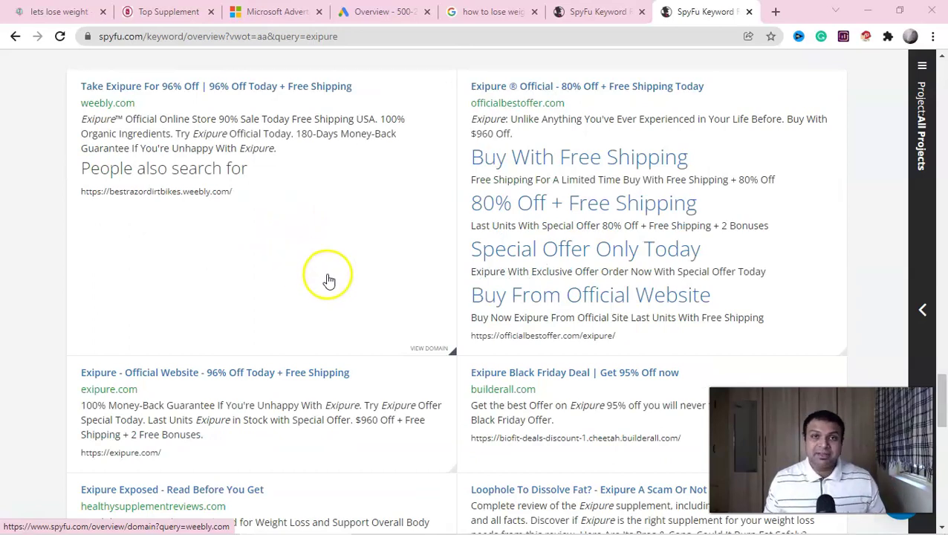
{"action": "left_click", "coordinate": [487, 11]}
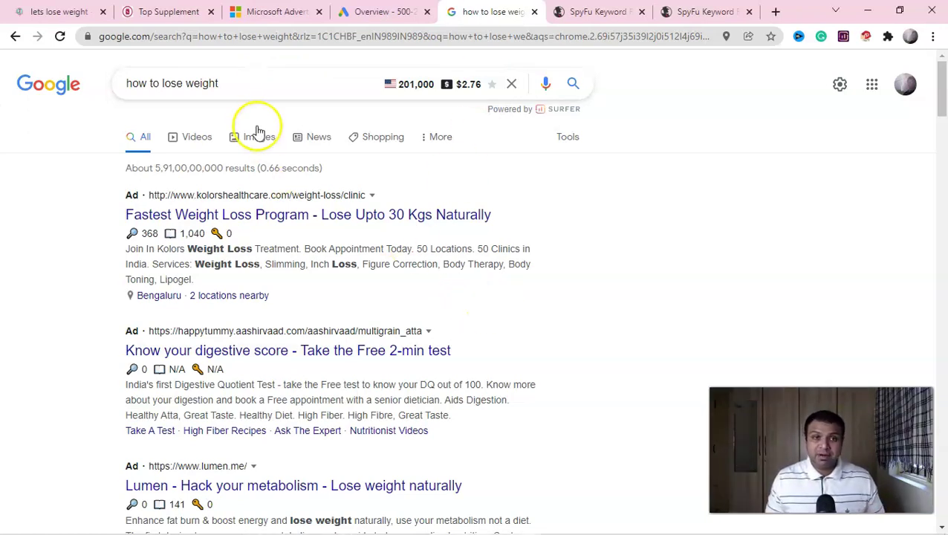
Search Google for 'how to lose weight without exercise', then return to SpyFu's 'how to lose weight' overview
{"action": "left_click", "coordinate": [249, 87]}
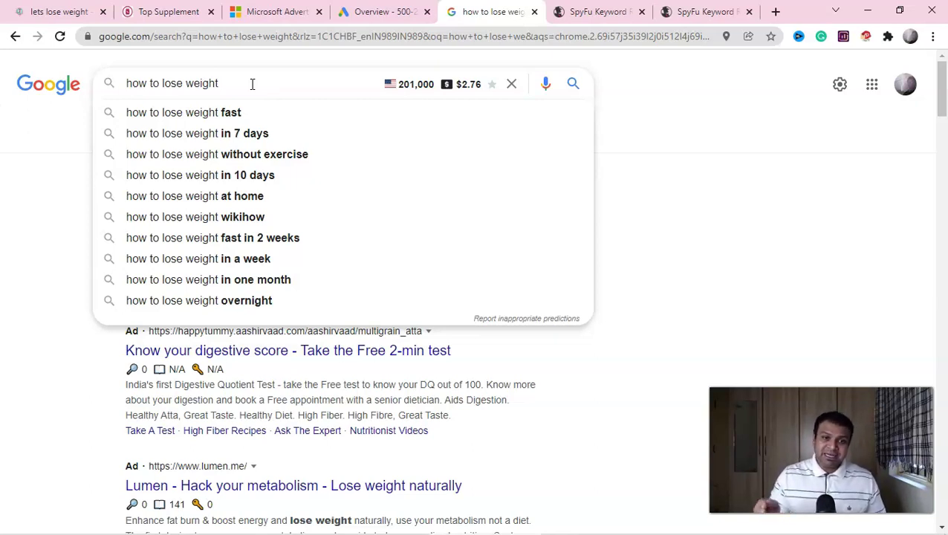
{"action": "left_click", "coordinate": [242, 154]}
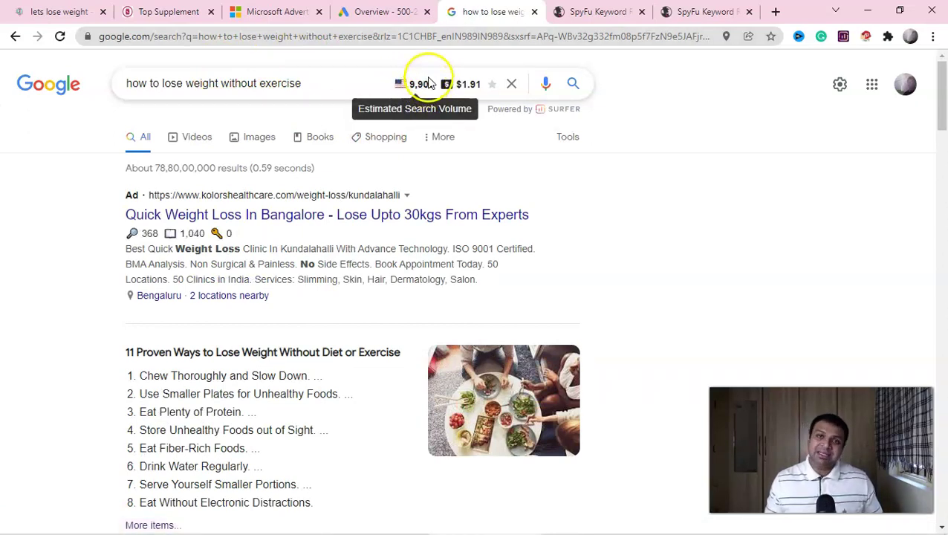
{"action": "left_click", "coordinate": [591, 11]}
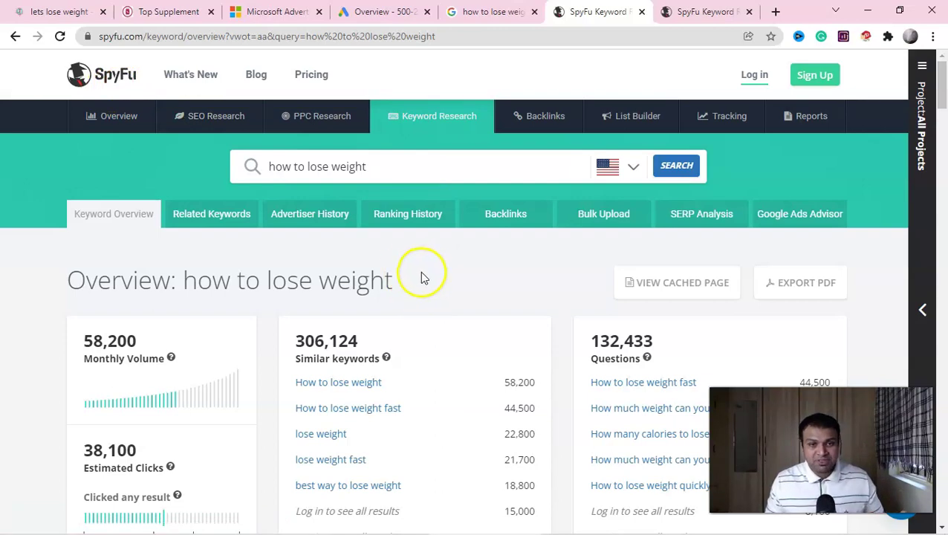
Preview noom.com's December 2021 ad in the advertisers table, then review the overview's Current Ads
{"action": "scroll", "coordinate": [470, 240], "scroll_direction": "down", "scroll_amount": 1}
{"action": "scroll", "coordinate": [470, 240], "scroll_direction": "down", "scroll_amount": 2}
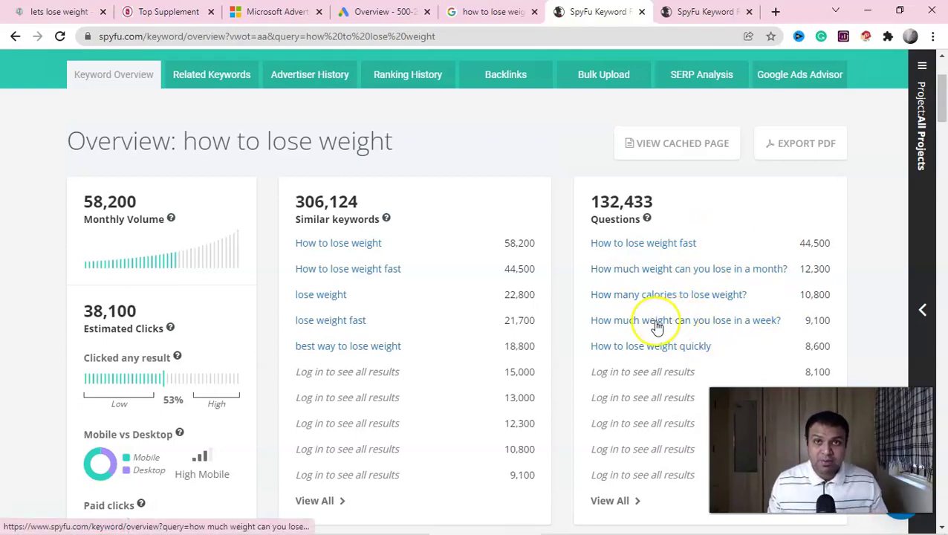
{"action": "scroll", "coordinate": [522, 297], "scroll_direction": "down", "scroll_amount": 10}
{"action": "scroll", "coordinate": [520, 306], "scroll_direction": "down", "scroll_amount": 7}
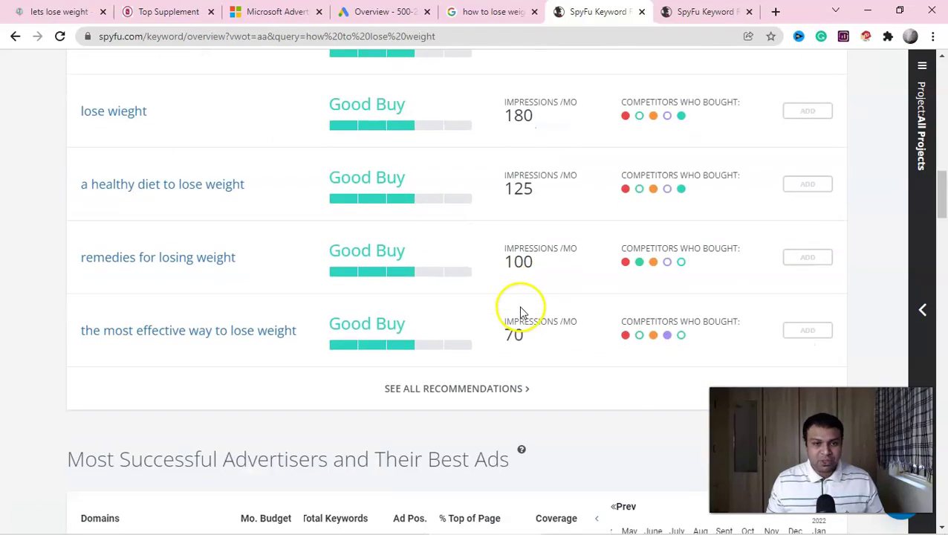
{"action": "scroll", "coordinate": [696, 304], "scroll_direction": "down", "scroll_amount": 1}
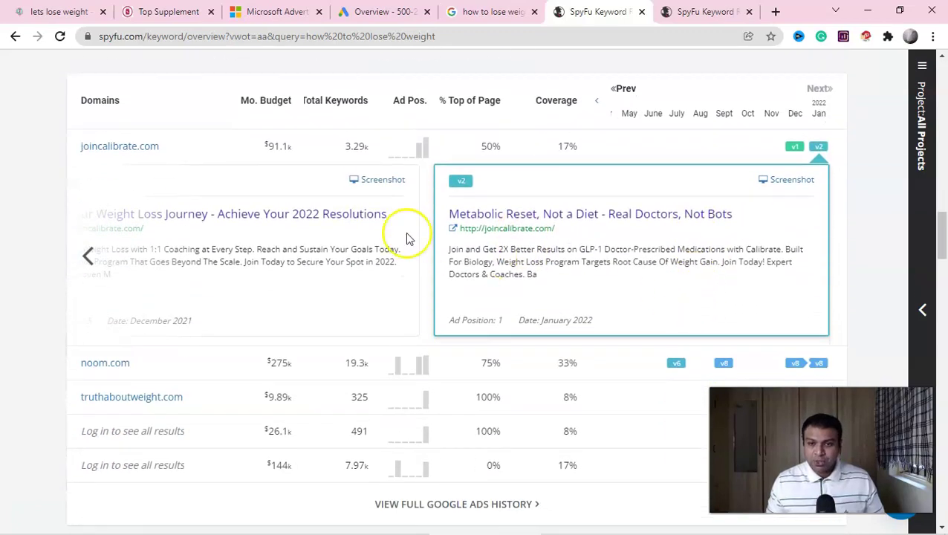
{"action": "scroll", "coordinate": [414, 267], "scroll_direction": "down", "scroll_amount": 2}
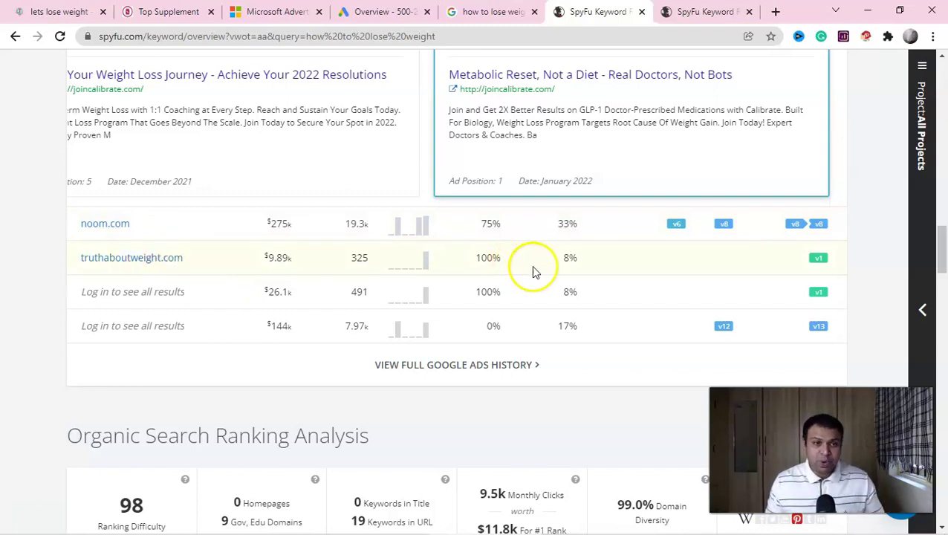
{"action": "left_click", "coordinate": [795, 224]}
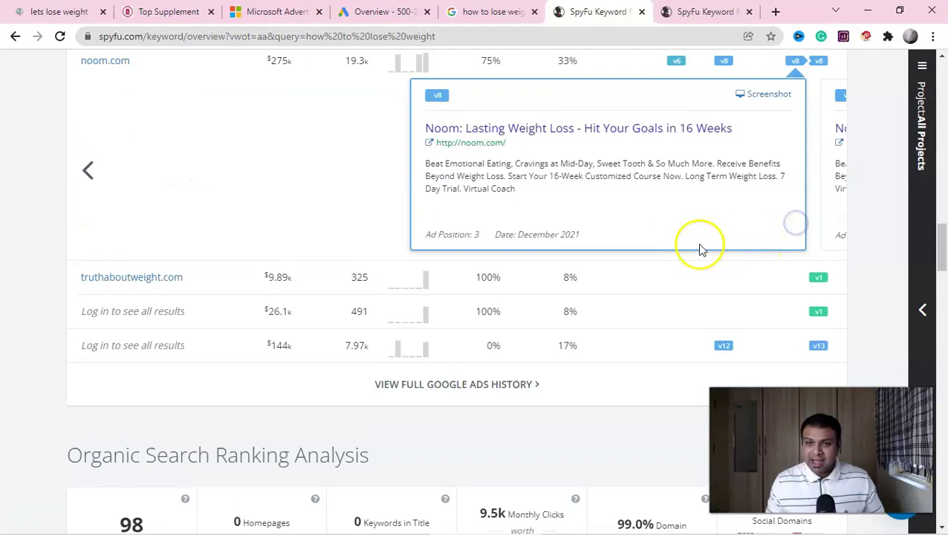
{"action": "scroll", "coordinate": [411, 299], "scroll_direction": "down", "scroll_amount": 6}
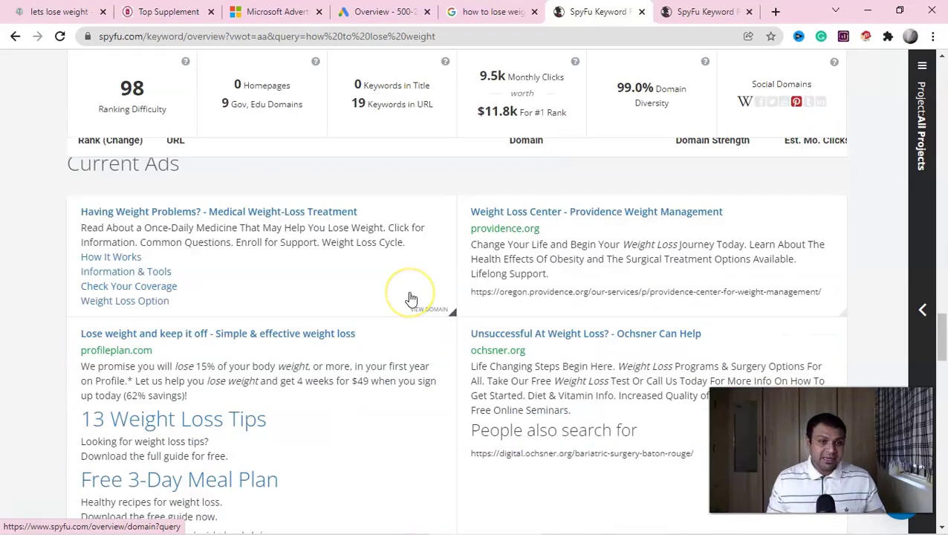
{"action": "scroll", "coordinate": [178, 203], "scroll_direction": "down", "scroll_amount": 3}
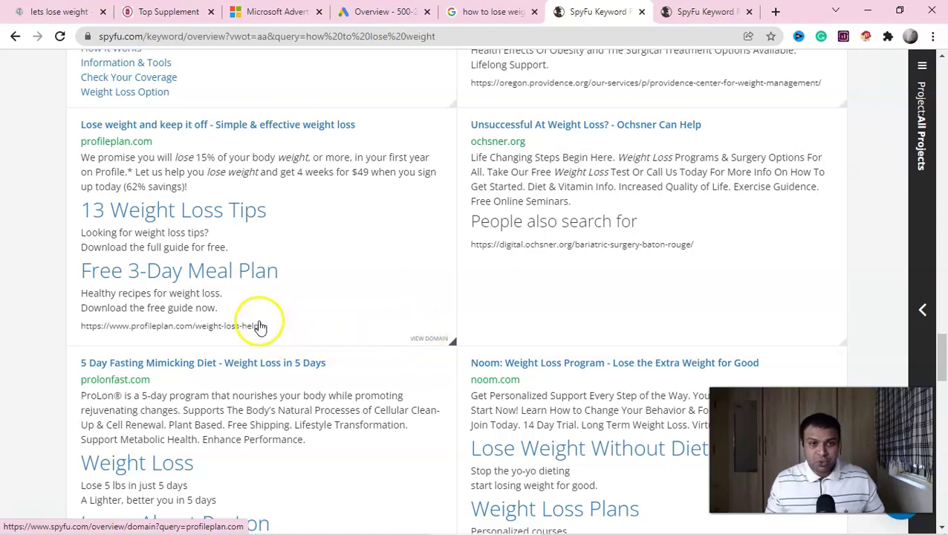
{"action": "scroll", "coordinate": [259, 324], "scroll_direction": "up", "scroll_amount": 3}
Open profileplan.com's domain overview and view its January 2022 'lose weight' ad in Google Ads History
{"action": "left_click", "coordinate": [253, 354]}
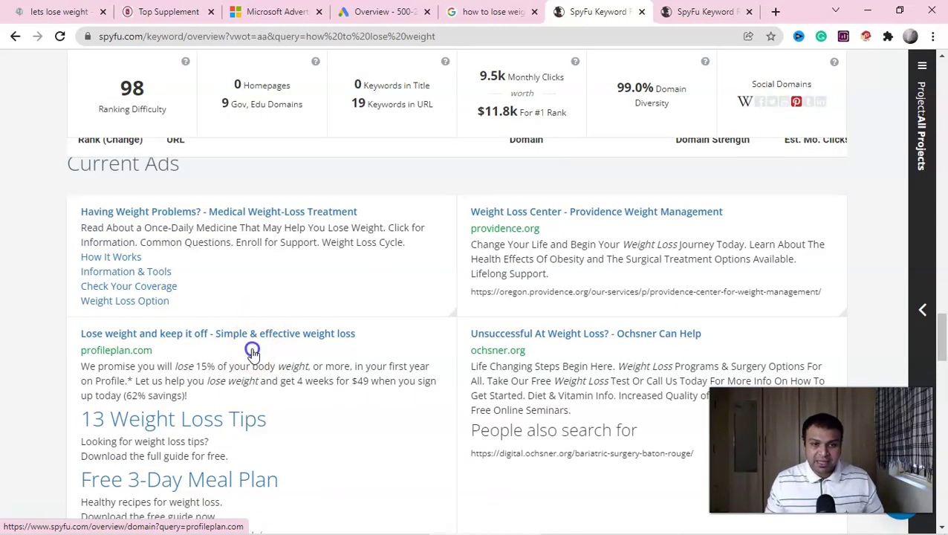
{"action": "scroll", "coordinate": [401, 311], "scroll_direction": "down", "scroll_amount": 12}
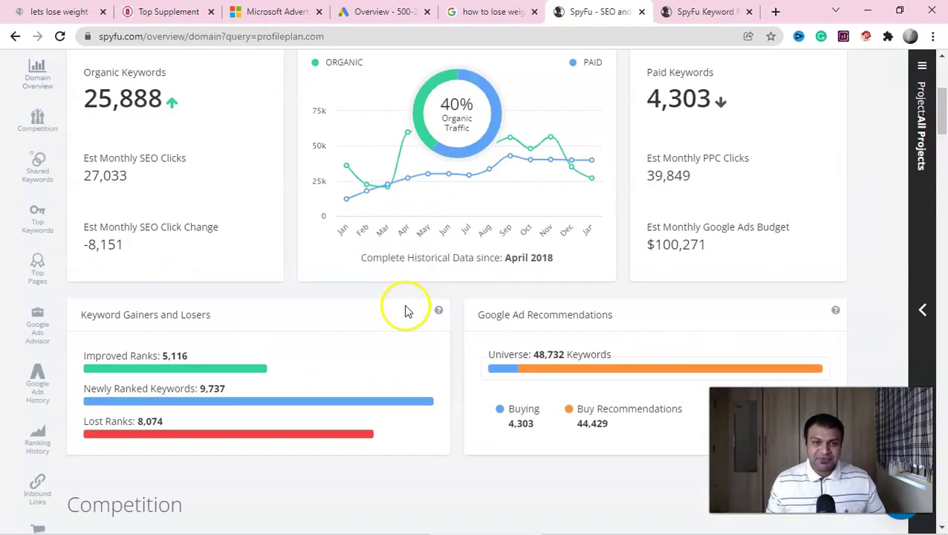
{"action": "scroll", "coordinate": [405, 324], "scroll_direction": "down", "scroll_amount": 15}
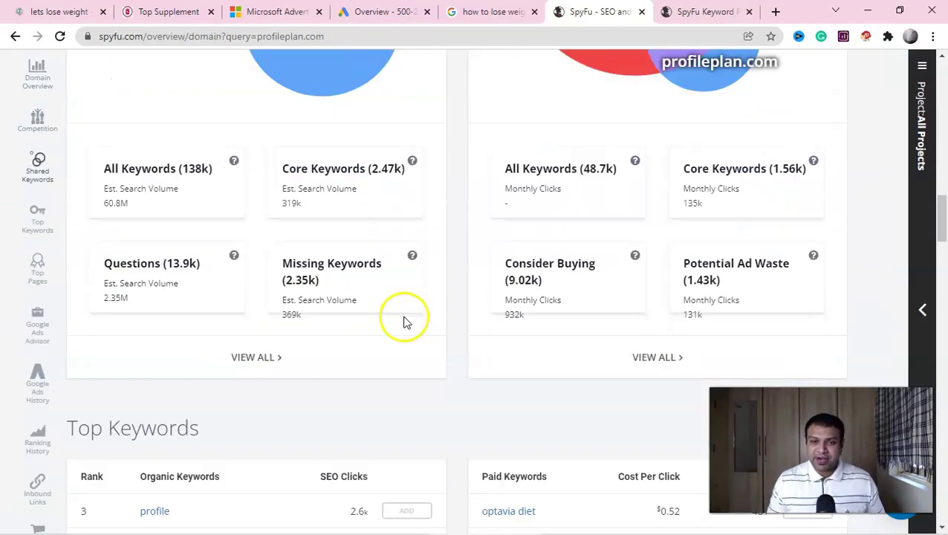
{"action": "scroll", "coordinate": [399, 325], "scroll_direction": "down", "scroll_amount": 11}
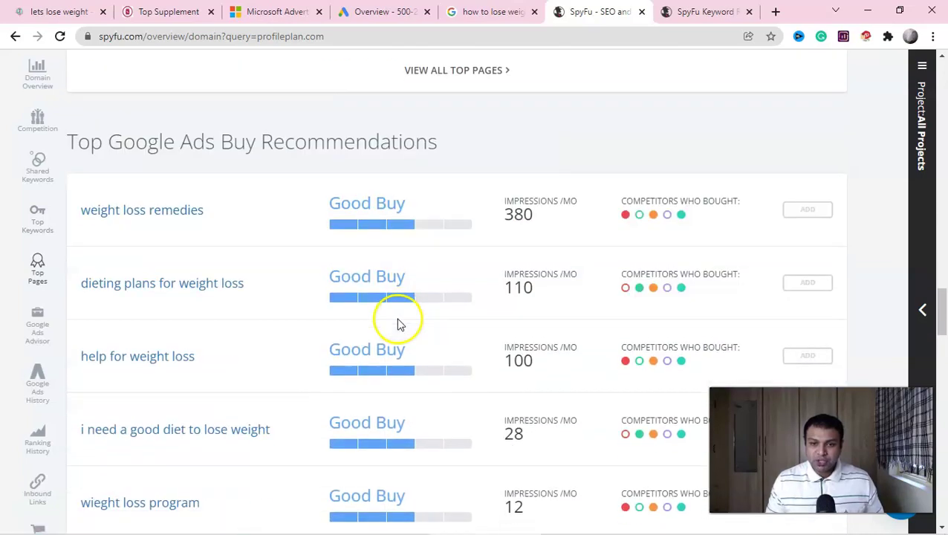
{"action": "scroll", "coordinate": [394, 309], "scroll_direction": "up", "scroll_amount": 2}
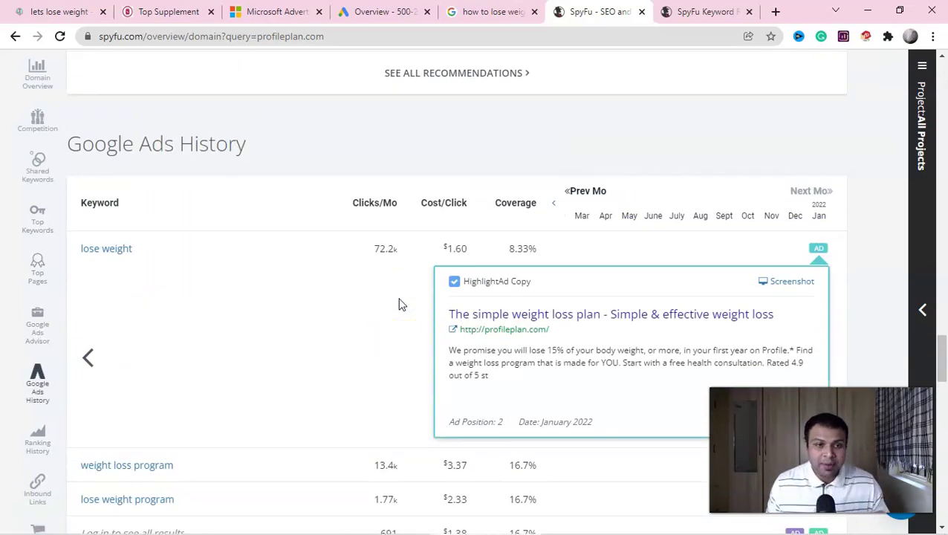
{"action": "scroll", "coordinate": [260, 260], "scroll_direction": "down", "scroll_amount": 2}
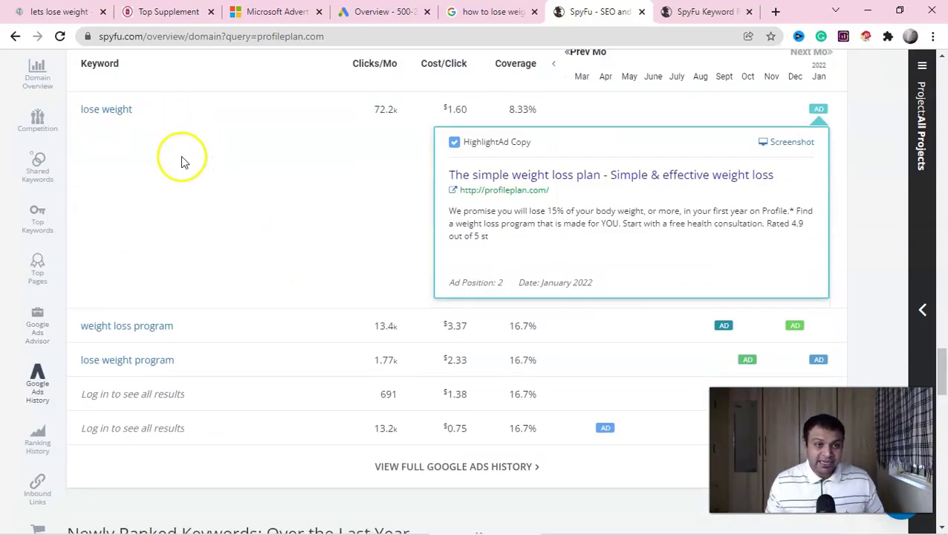
{"action": "scroll", "coordinate": [691, 371], "scroll_direction": "up", "scroll_amount": 2}
{"action": "scroll", "coordinate": [647, 360], "scroll_direction": "down", "scroll_amount": 1}
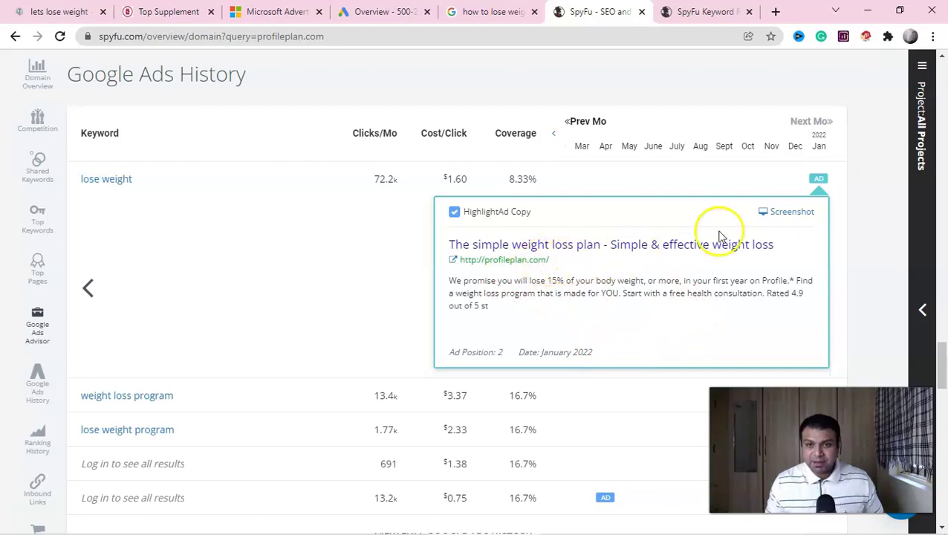
{"action": "scroll", "coordinate": [736, 253], "scroll_direction": "down", "scroll_amount": 3}
{"action": "scroll", "coordinate": [739, 264], "scroll_direction": "up", "scroll_amount": 3}
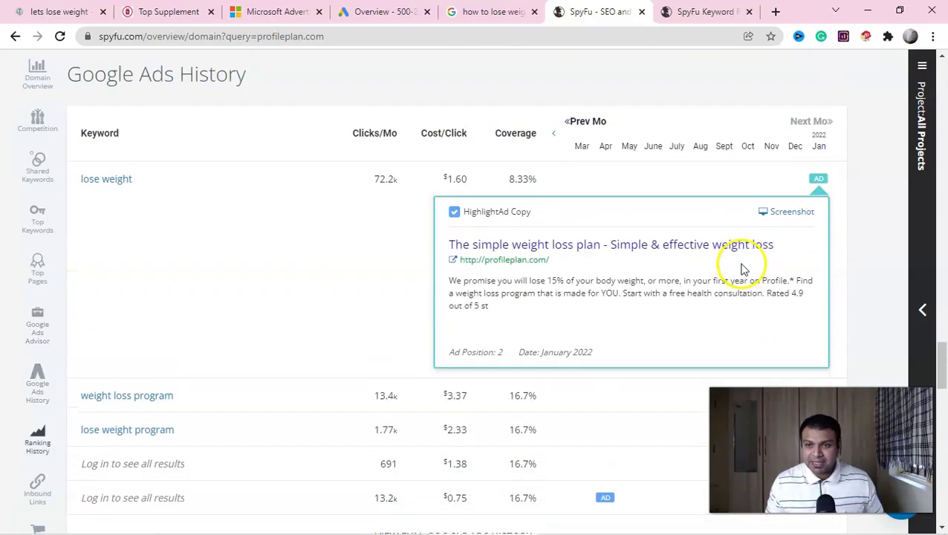
{"action": "left_click", "coordinate": [800, 220]}
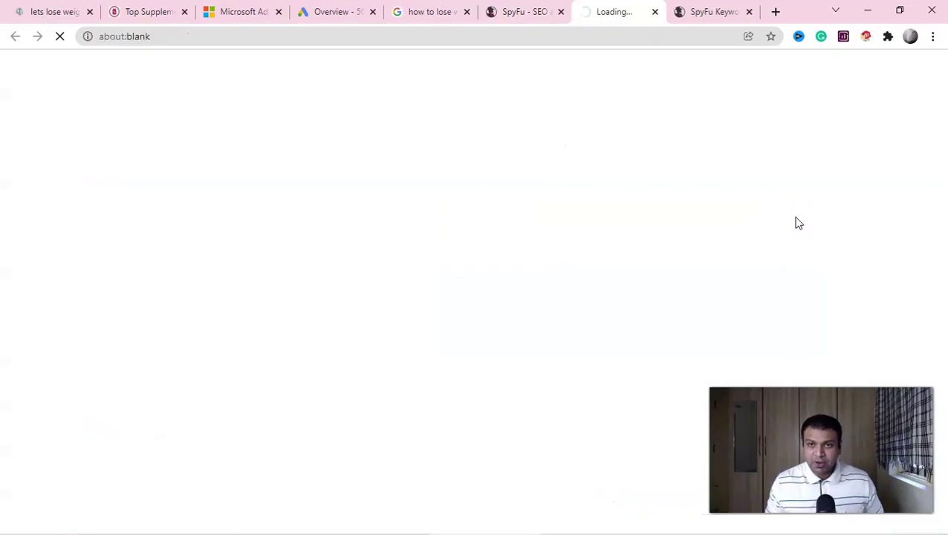
Find profileplan's ad in the cached January 2022 'lose weight' results and follow it to Profile's landing page
{"action": "scroll", "coordinate": [531, 279], "scroll_direction": "down", "scroll_amount": 3}
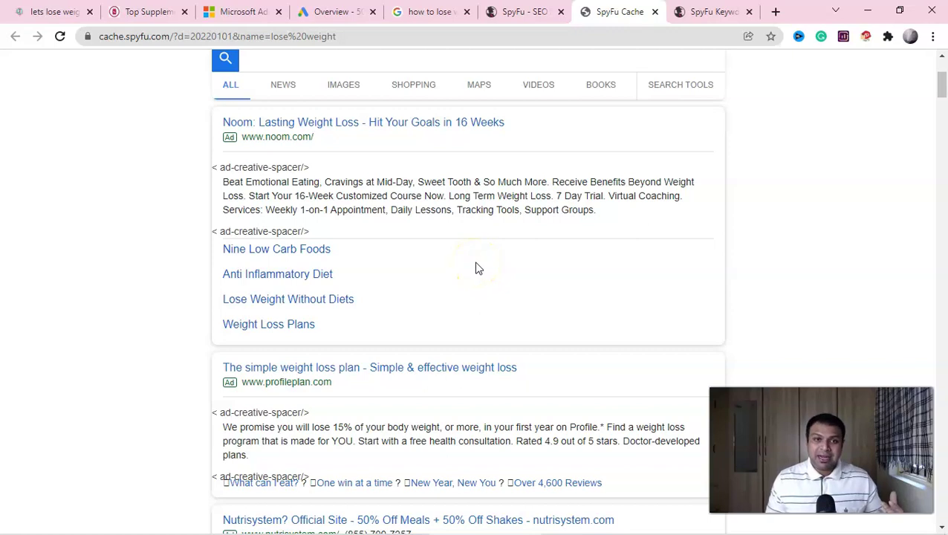
{"action": "scroll", "coordinate": [478, 268], "scroll_direction": "down", "scroll_amount": 3}
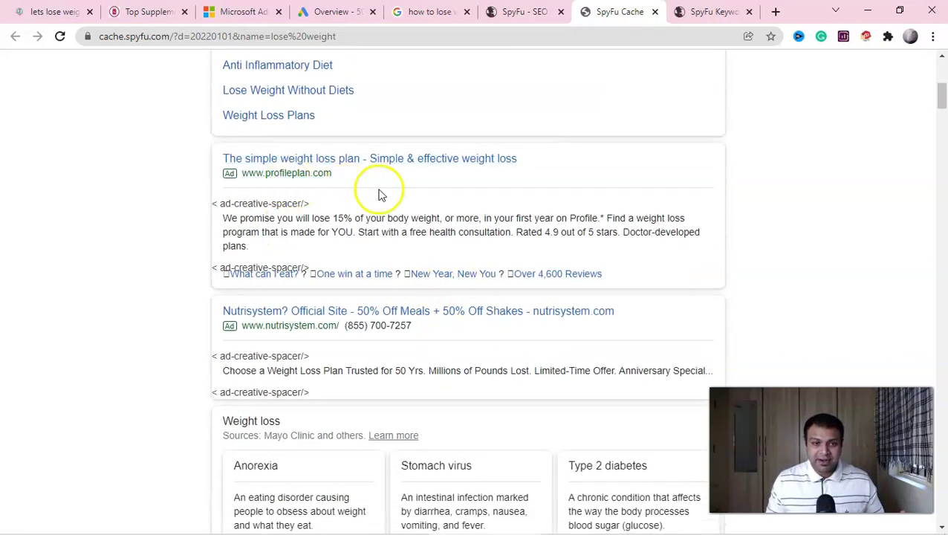
{"action": "left_click", "coordinate": [306, 179]}
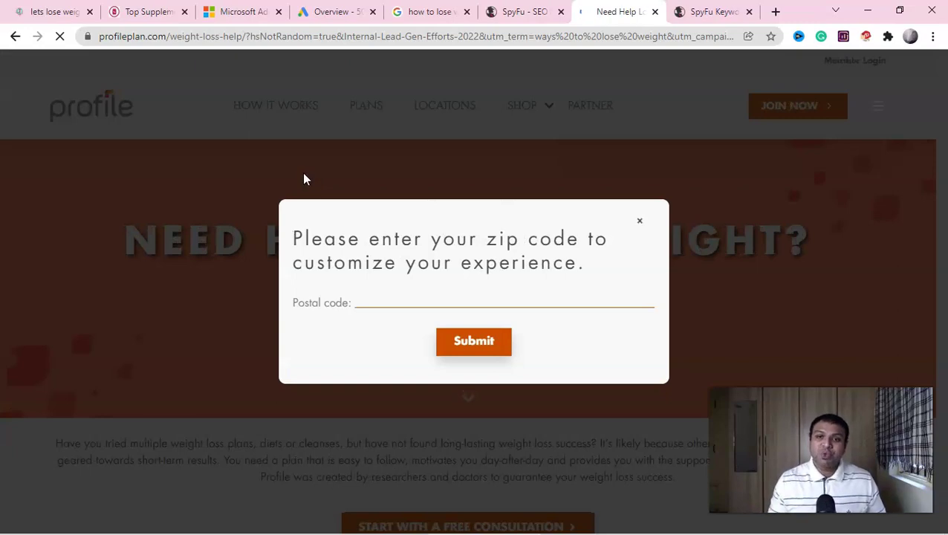
Dismiss the zip-code prompt and browse Profile's 'Need Help Losing Weight?' landing page
{"action": "left_click", "coordinate": [640, 221]}
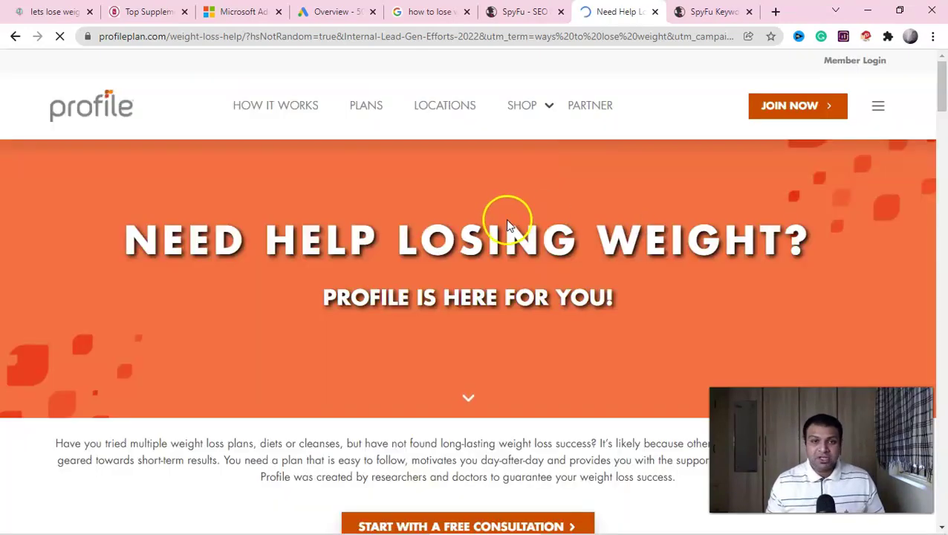
{"action": "scroll", "coordinate": [508, 222], "scroll_direction": "down", "scroll_amount": 14}
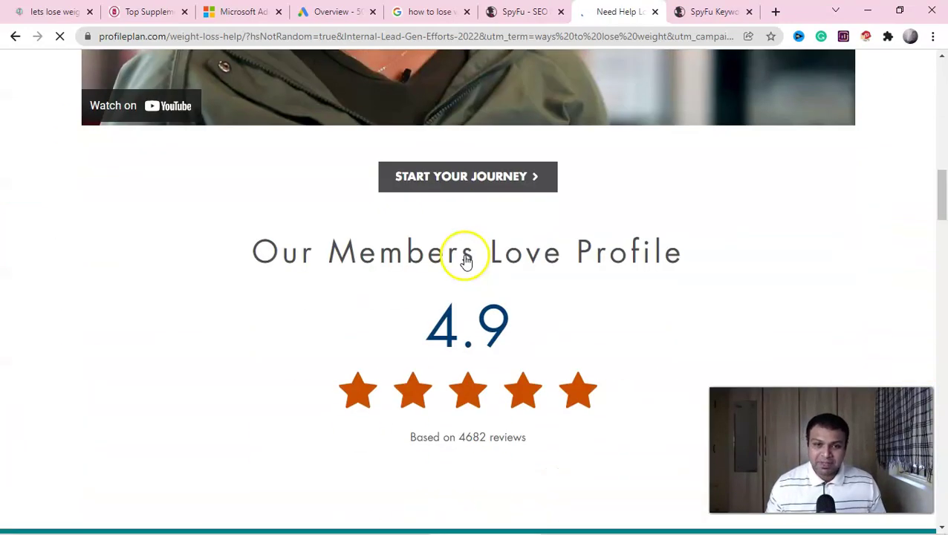
{"action": "scroll", "coordinate": [465, 260], "scroll_direction": "down", "scroll_amount": 3}
{"action": "scroll", "coordinate": [466, 265], "scroll_direction": "up", "scroll_amount": 15}
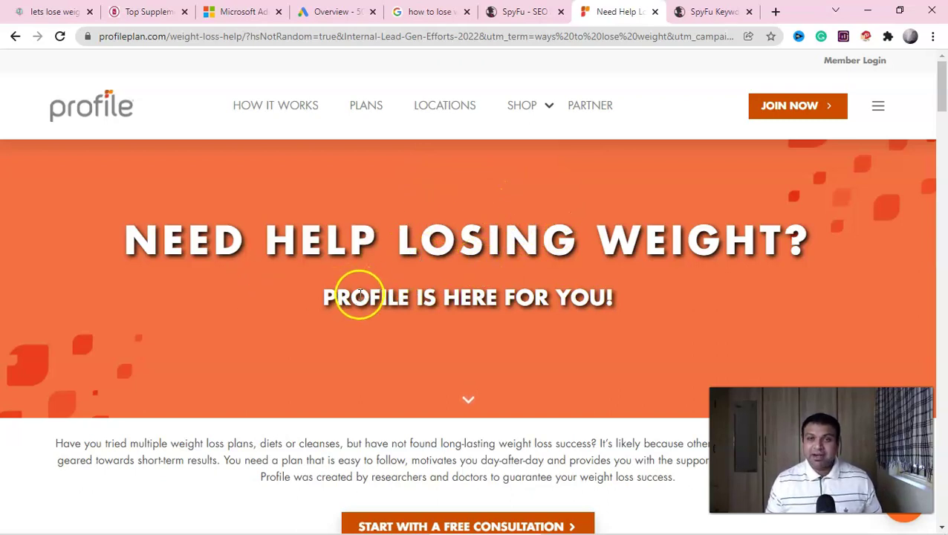
{"action": "left_click", "coordinate": [529, 11]}
Preview profileplan's position-4 'lose weight program' ad, 'Profile by Sanford - Weight Loss & Health Coaching'
{"action": "scroll", "coordinate": [520, 294], "scroll_direction": "down", "scroll_amount": 3}
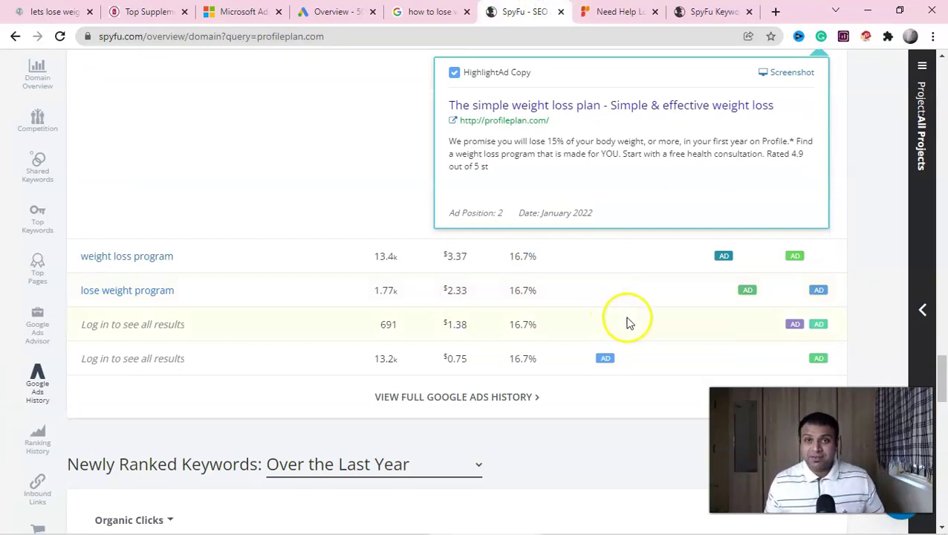
{"action": "left_click", "coordinate": [819, 290]}
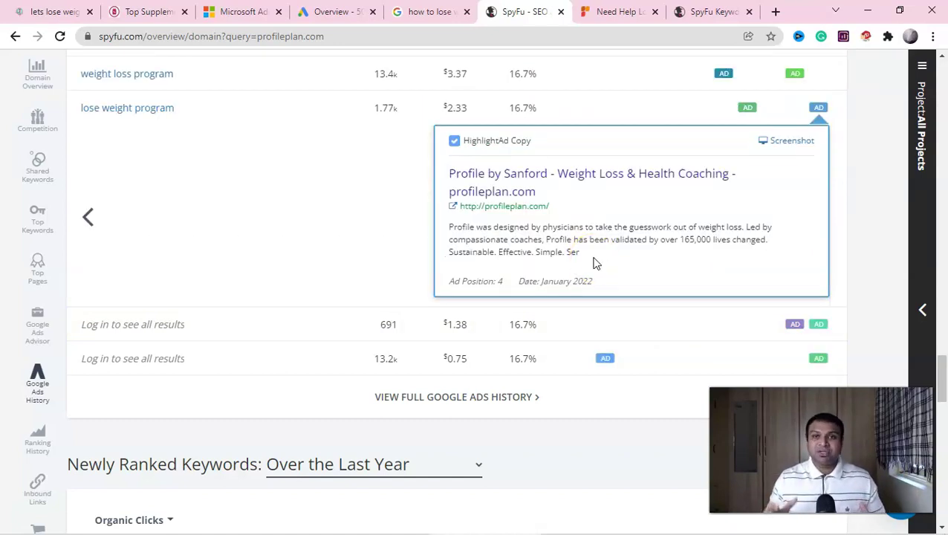
Open SpyFu's pricing plans page and scroll through the plans
{"action": "left_click", "coordinate": [595, 263]}
{"action": "scroll", "coordinate": [565, 234], "scroll_direction": "down", "scroll_amount": 1}
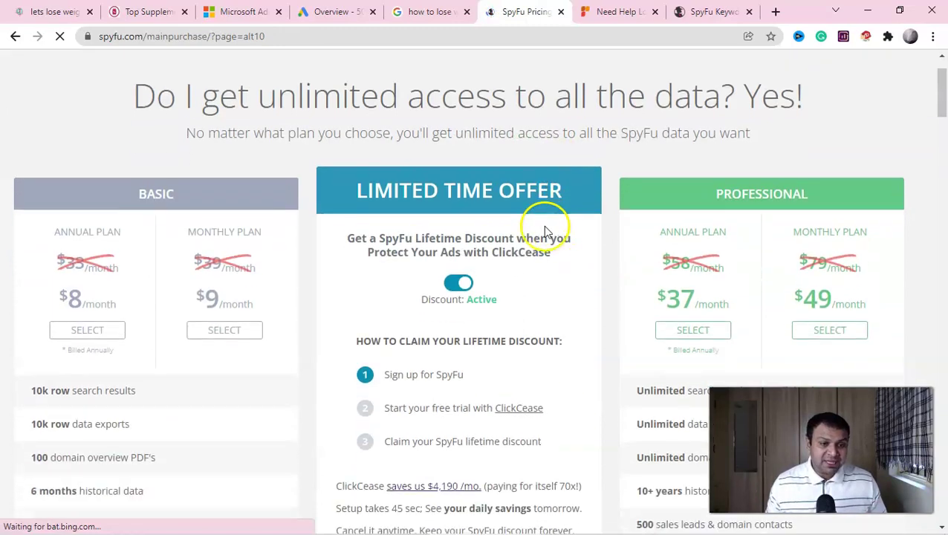
{"action": "scroll", "coordinate": [141, 286], "scroll_direction": "down", "scroll_amount": 1}
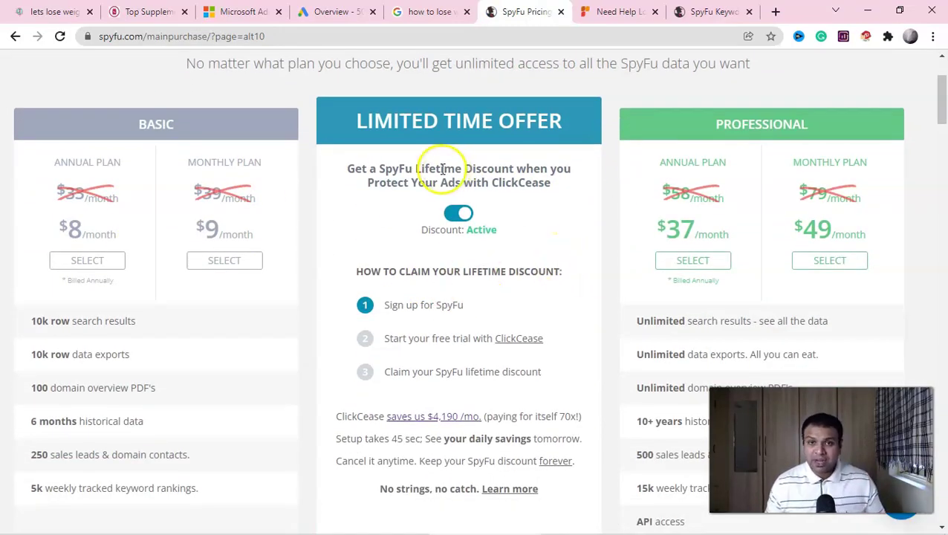
{"action": "scroll", "coordinate": [434, 171], "scroll_direction": "up", "scroll_amount": 1}
{"action": "scroll", "coordinate": [446, 246], "scroll_direction": "down", "scroll_amount": 1}
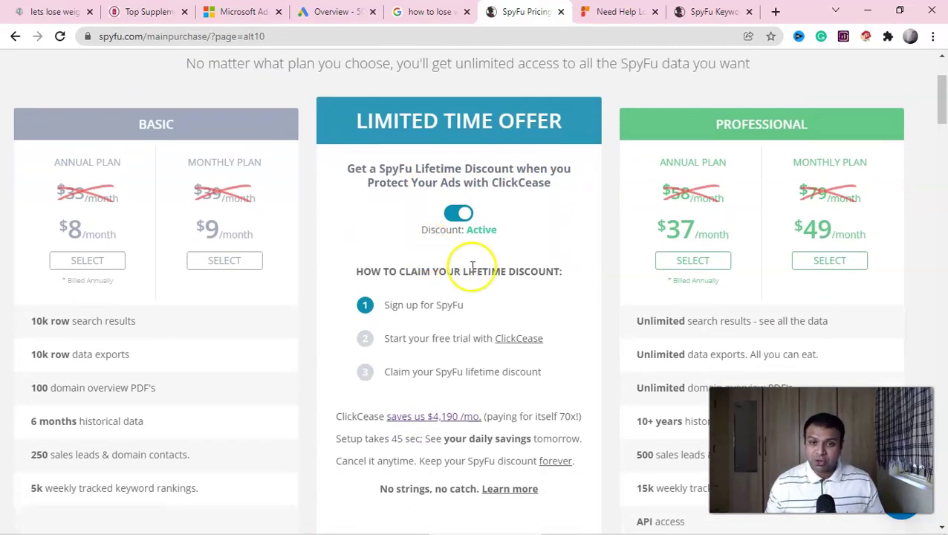
Toggle the lifetime discount off and on, comparing Basic at $8/$9 and Professional at $37/$49
{"action": "left_click", "coordinate": [459, 216]}
{"action": "left_click", "coordinate": [459, 216]}
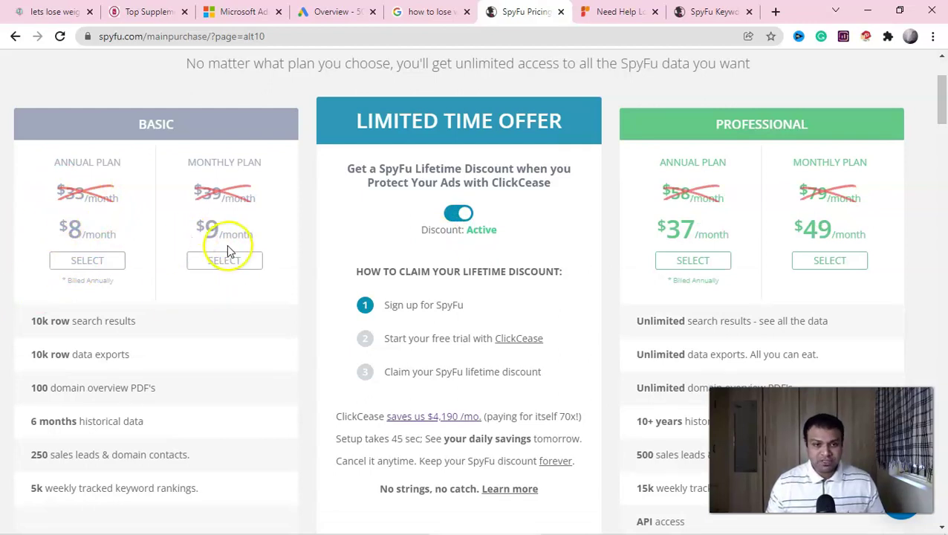
{"action": "scroll", "coordinate": [84, 315], "scroll_direction": "down", "scroll_amount": 1}
{"action": "scroll", "coordinate": [145, 297], "scroll_direction": "up", "scroll_amount": 2}
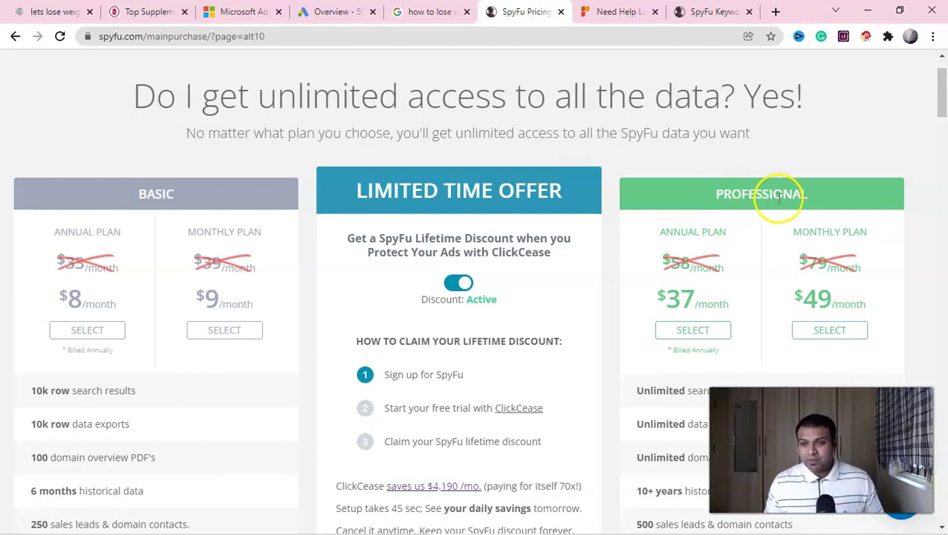
{"action": "scroll", "coordinate": [681, 283], "scroll_direction": "down", "scroll_amount": 2}
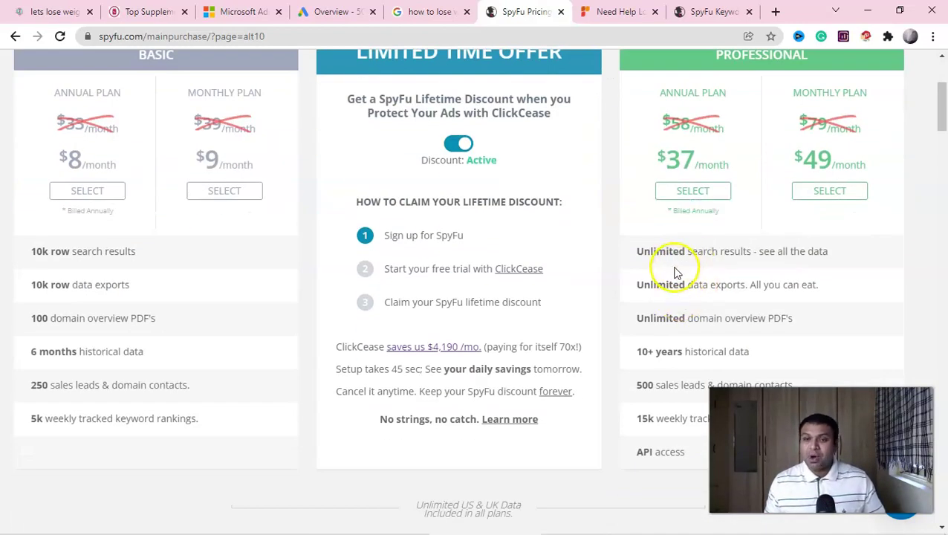
{"action": "scroll", "coordinate": [674, 273], "scroll_direction": "up", "scroll_amount": 1}
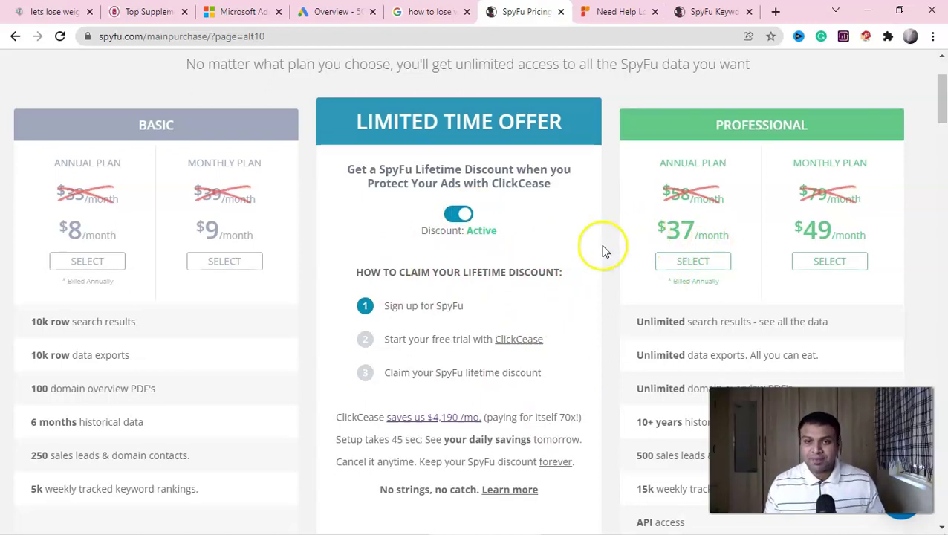
{"action": "scroll", "coordinate": [602, 250], "scroll_direction": "up", "scroll_amount": 2}
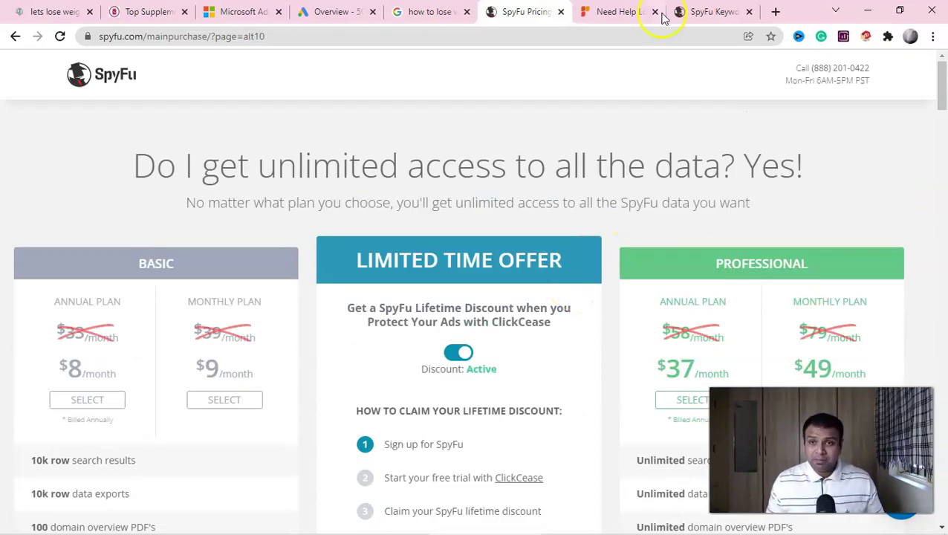
{"action": "left_click", "coordinate": [695, 11]}
Scroll the exipure overview to the current ads from weebly.com and officialbestoffer.com
{"action": "scroll", "coordinate": [483, 238], "scroll_direction": "up", "scroll_amount": 2}
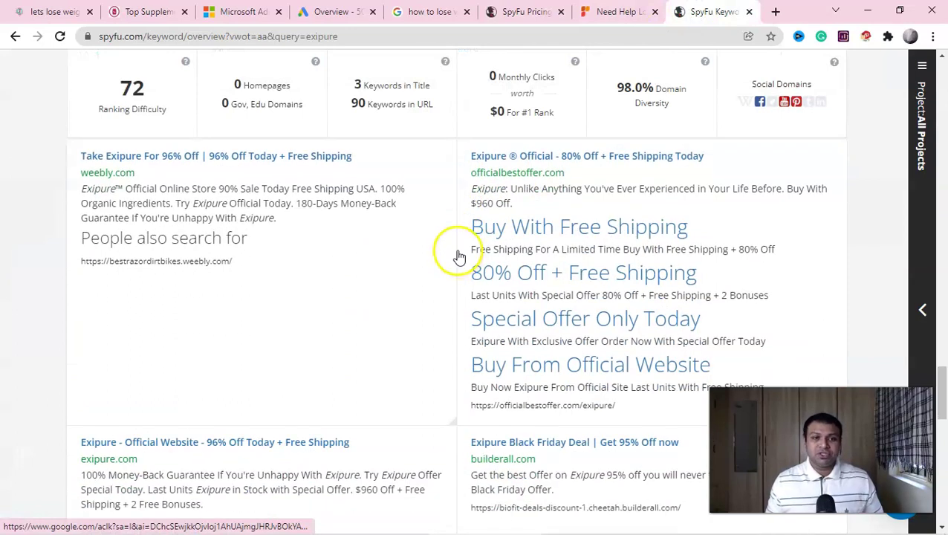